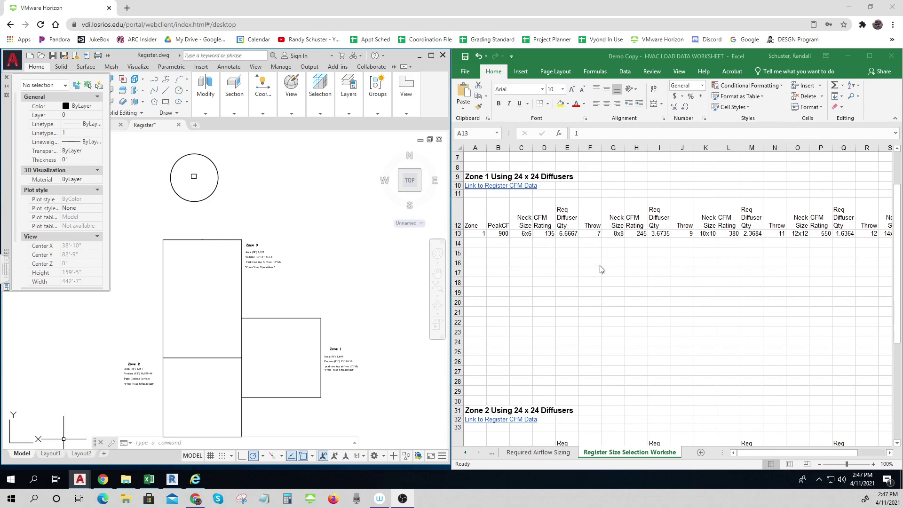
# Replace the "From Your Spreadsheet" placeholder in the Zone 1 label with the worksheet's peak airflow, 900 CFM.
pyautogui.click(280, 359)
pyautogui.scroll(4, 306, 379)
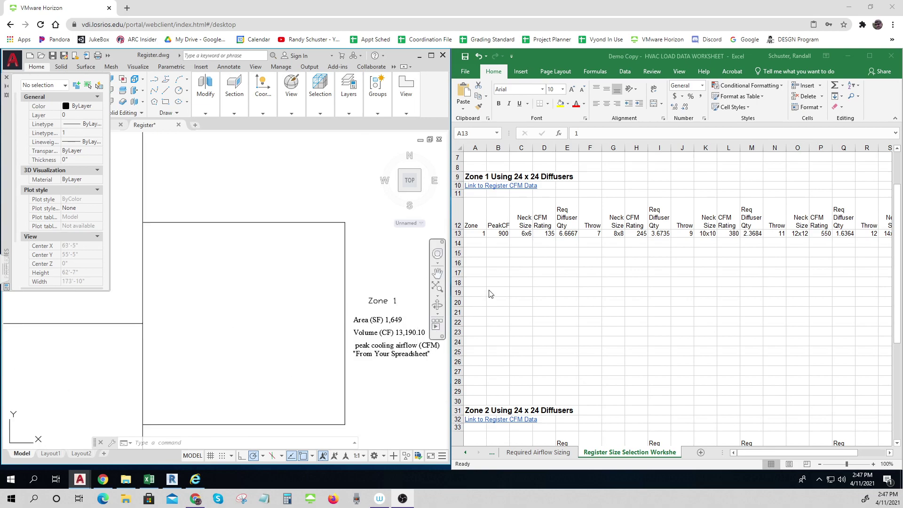
pyautogui.press('ctrl')
pyautogui.press('ctrl')
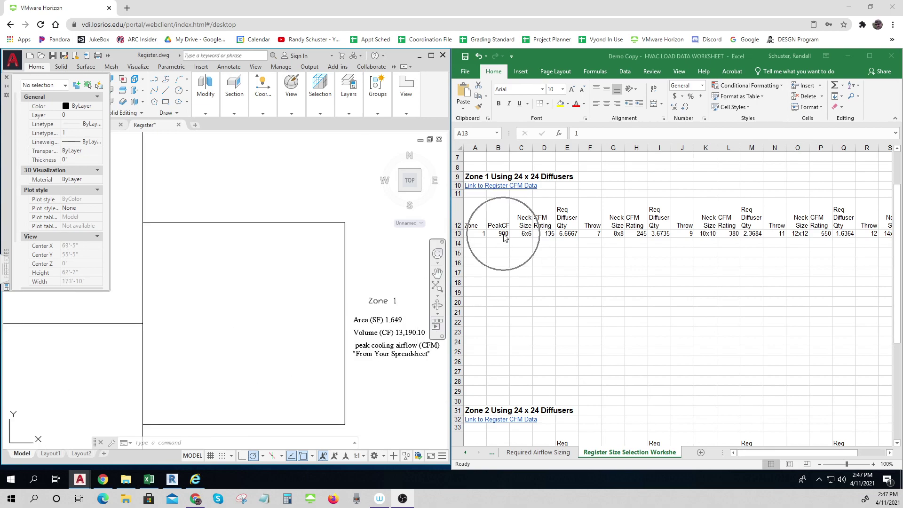
pyautogui.press('ctrl')
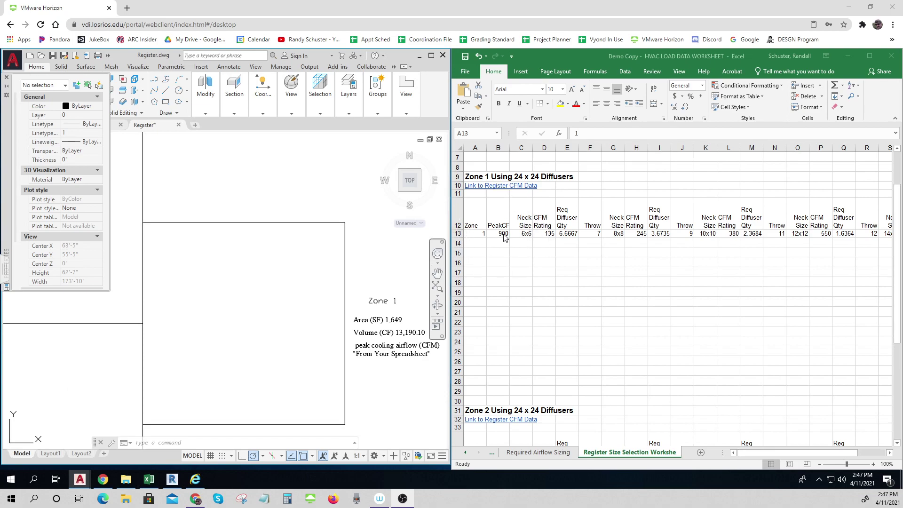
pyautogui.press('ctrl')
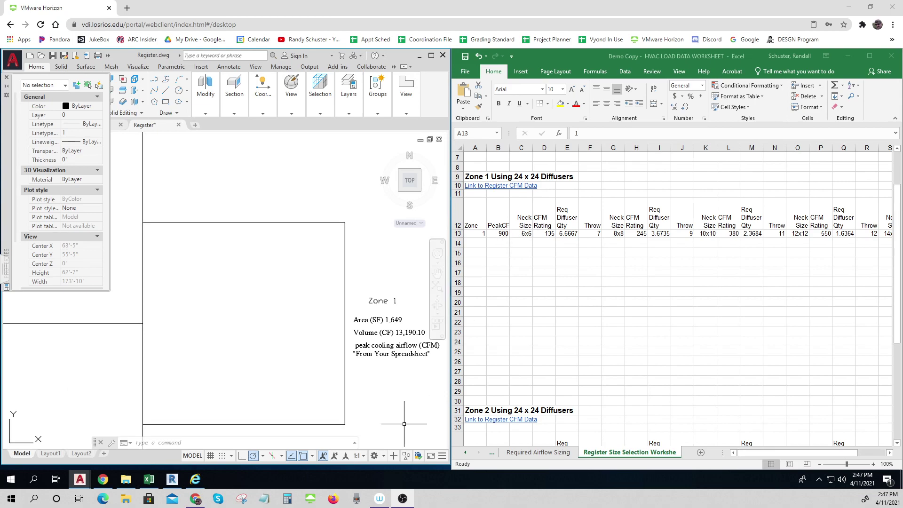
pyautogui.doubleClick(408, 350)
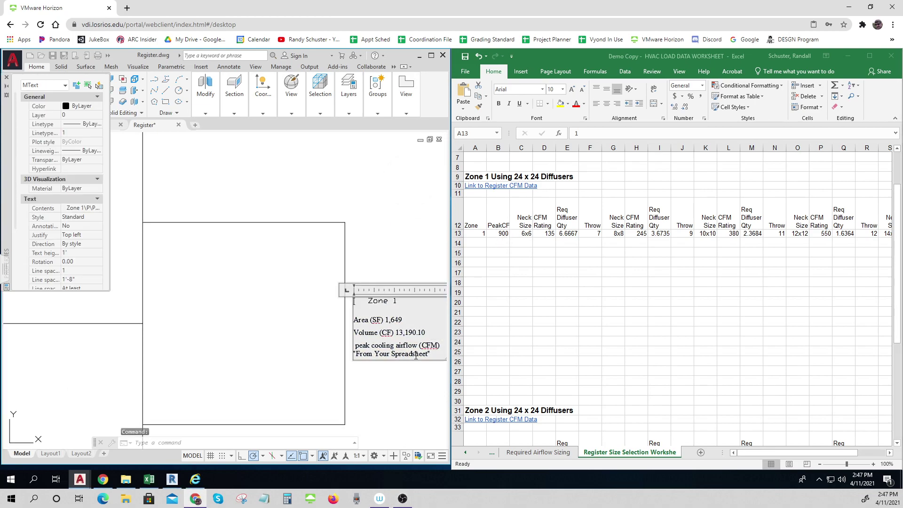
pyautogui.moveTo(422, 356); pyautogui.dragTo(353, 358)
pyautogui.write('900 CFM')
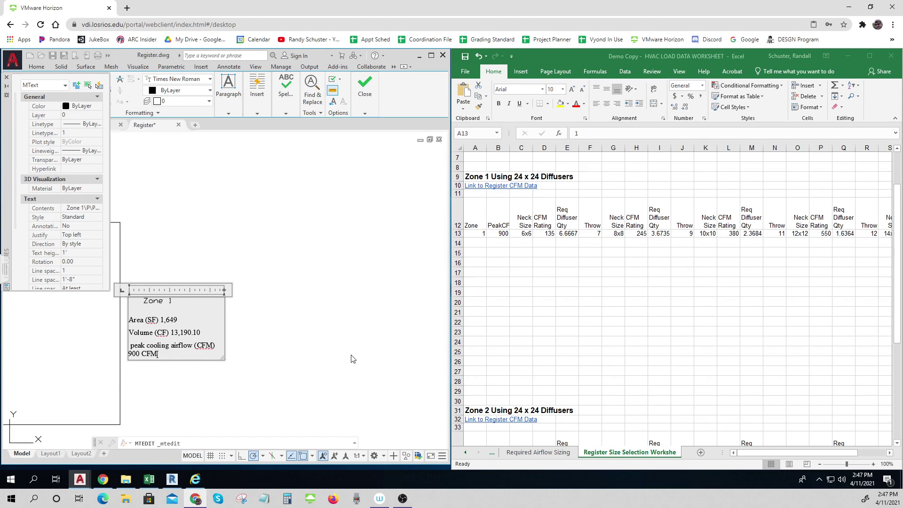
pyautogui.click(353, 359)
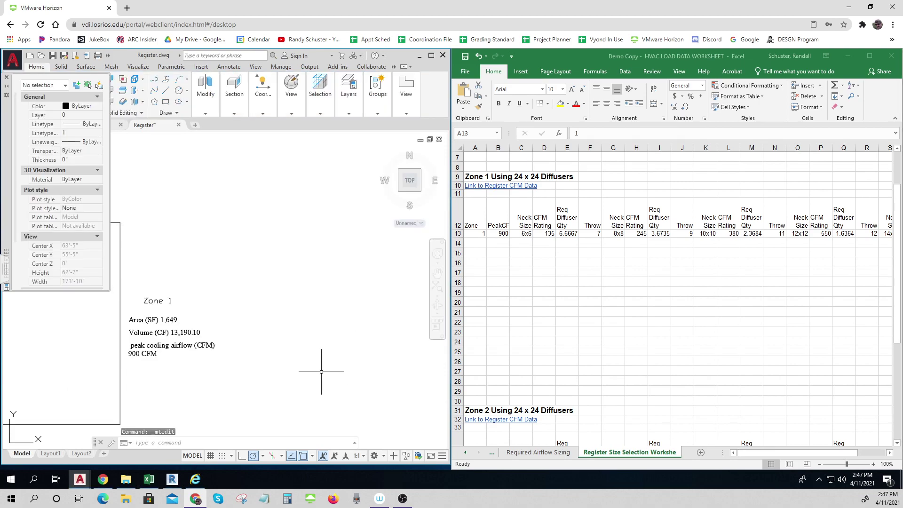
# Examine the Zone 1 worksheet row, comparing CFM rating, required diffuser quantity and throw for the 6x6 and 8x8 neck sizes.
pyautogui.scroll(-2, 322, 371)
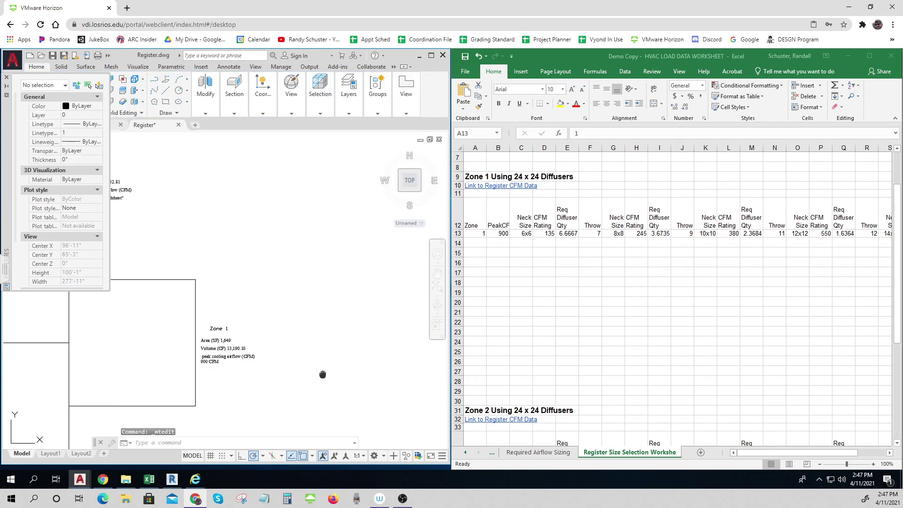
pyautogui.moveTo(322, 374); pyautogui.dragTo(385, 369, button='middle')
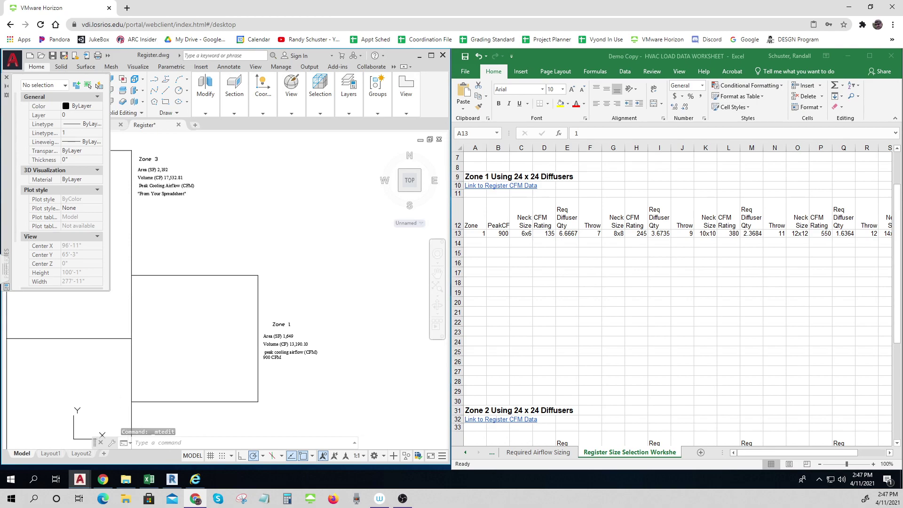
pyautogui.click(526, 237)
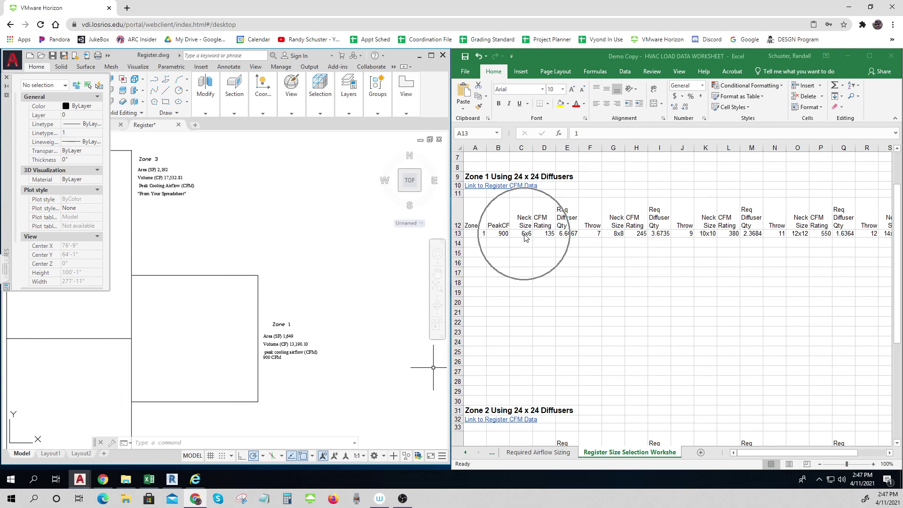
pyautogui.click(545, 237)
pyautogui.click(567, 237)
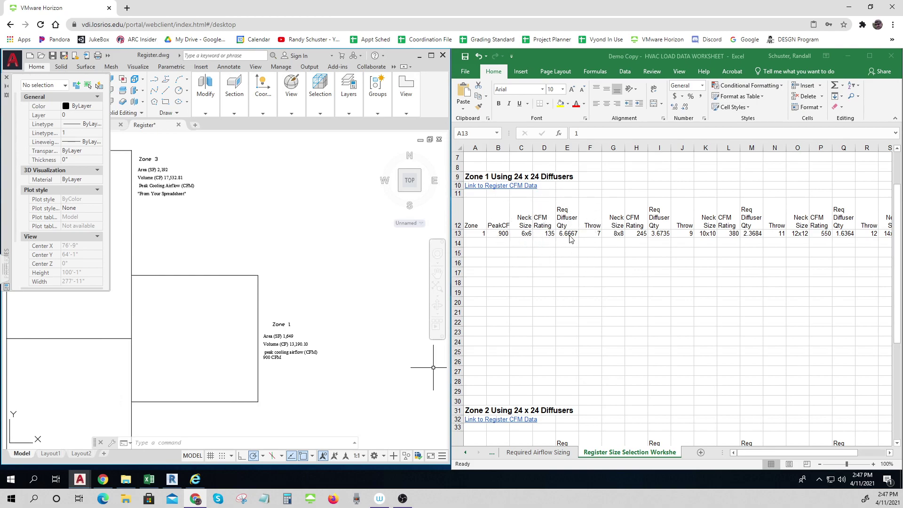
pyautogui.click(569, 238)
pyautogui.click(595, 238)
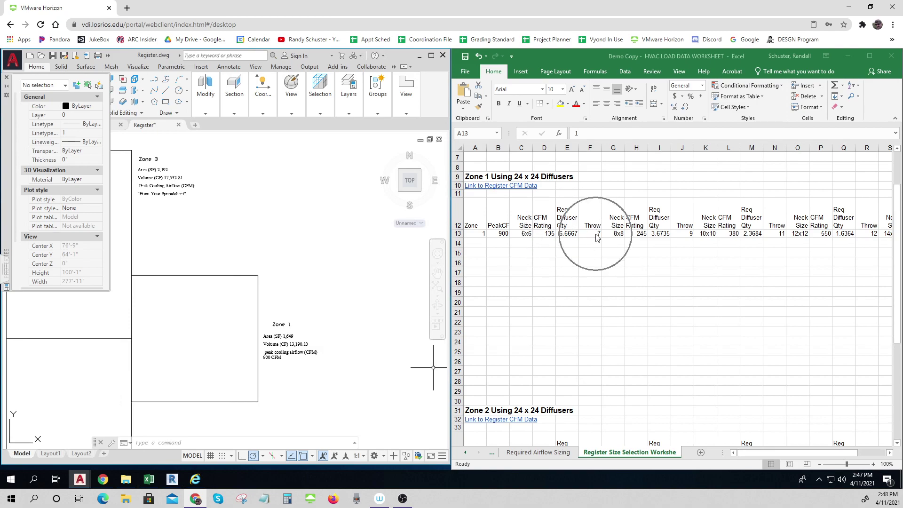
pyautogui.click(595, 234)
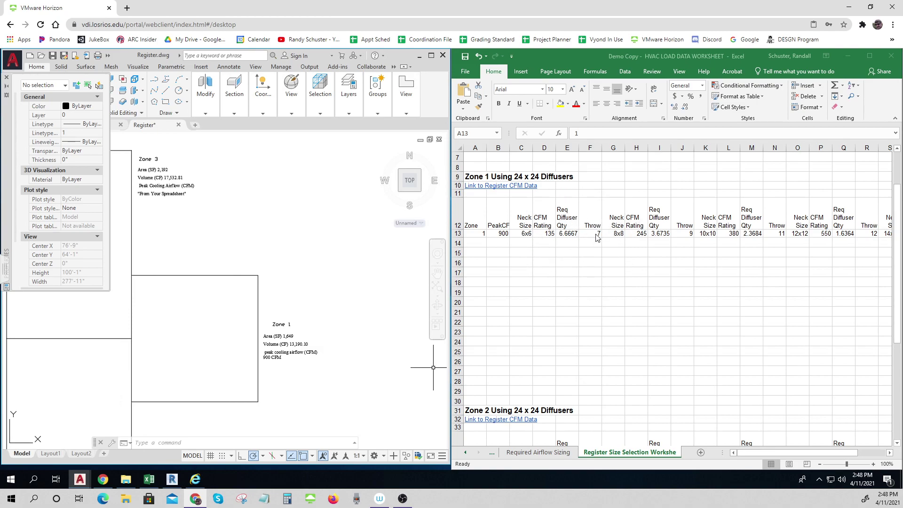
pyautogui.click(659, 237)
pyautogui.click(665, 239)
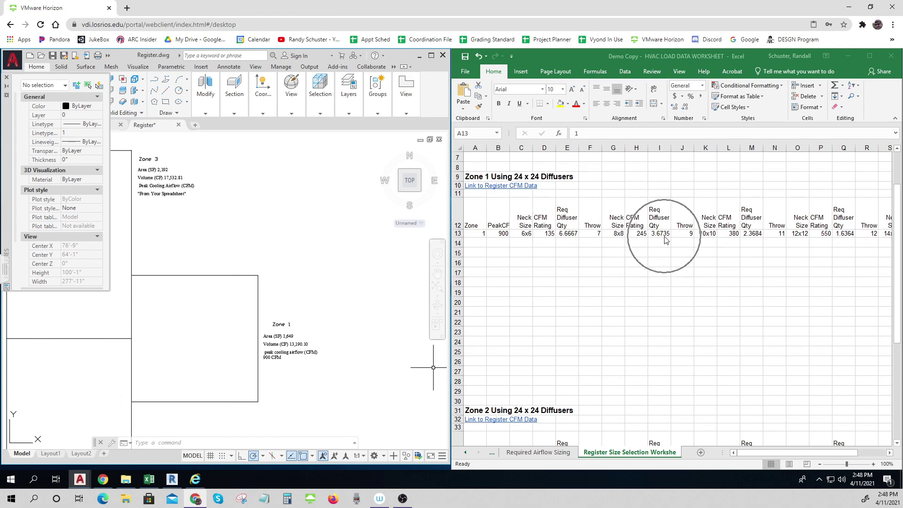
pyautogui.click(665, 239)
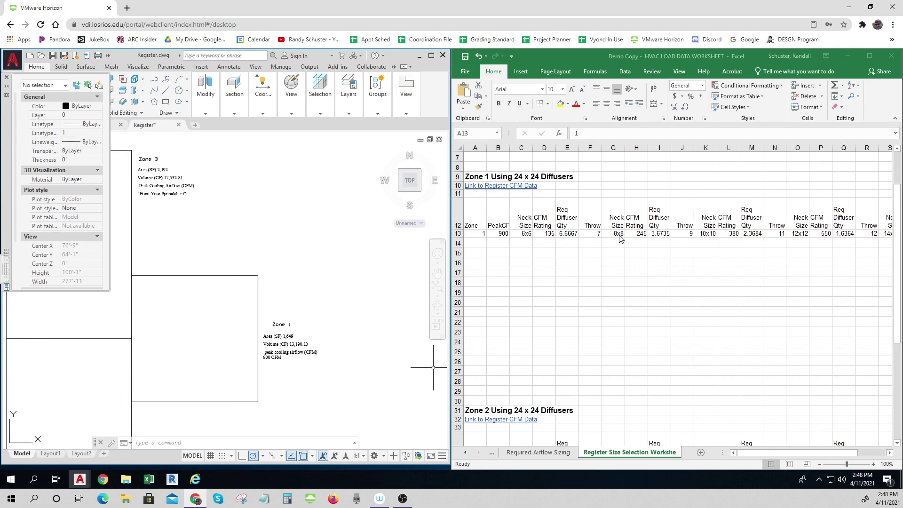
pyautogui.press('ctrl')
pyautogui.press('ctrl')
pyautogui.press('ctrl')
pyautogui.press('ctrl')
pyautogui.press('ctrl')
# Set the radius of the throw cylinder above the Zone 3 room to 9' and its height to 8'.
pyautogui.scroll(-2, 342, 282)
pyautogui.scroll(2, 280, 268)
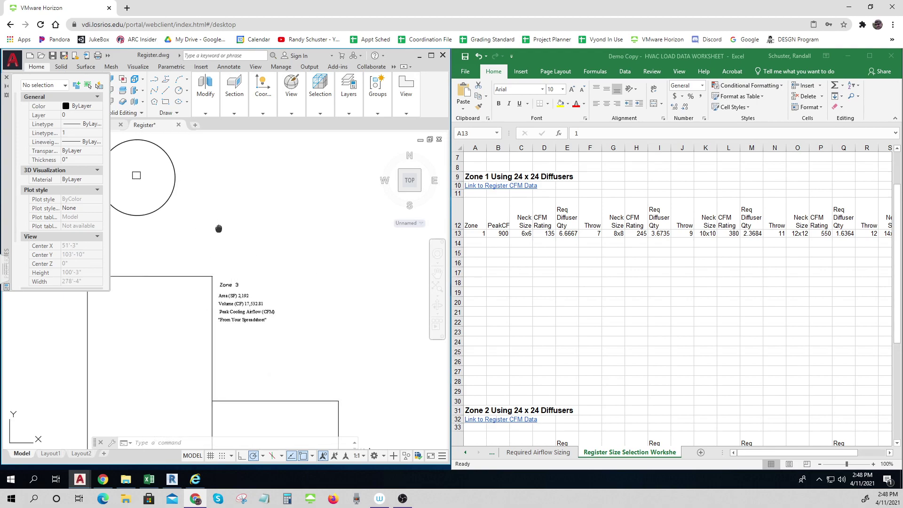
pyautogui.moveTo(219, 229); pyautogui.dragTo(351, 278, button='middle')
pyautogui.click(302, 245)
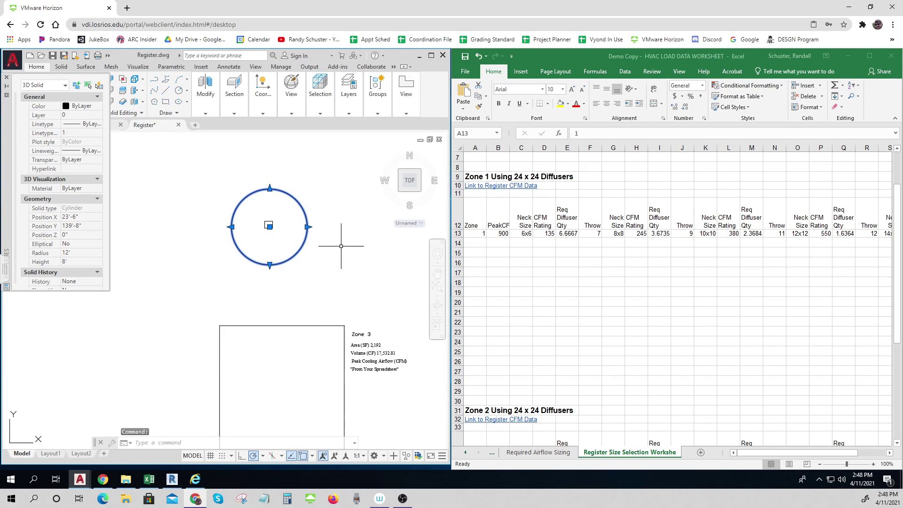
pyautogui.click(691, 235)
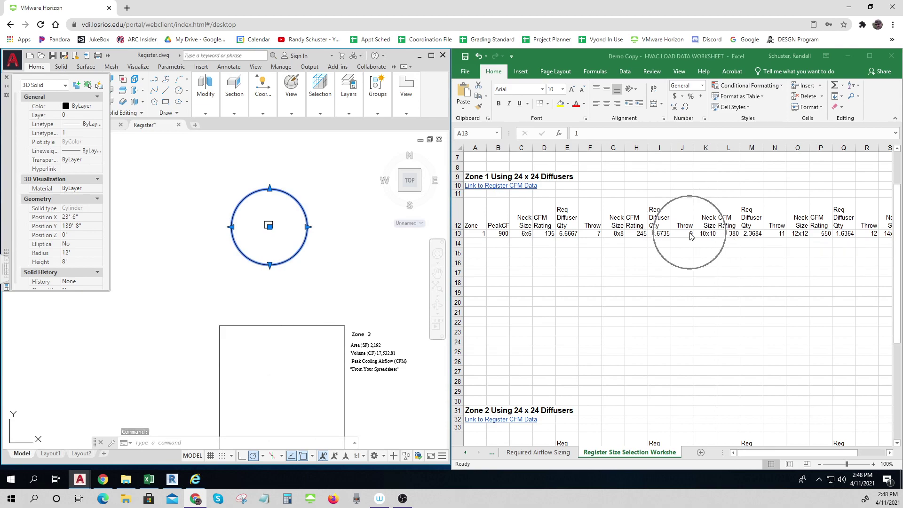
pyautogui.click(77, 252)
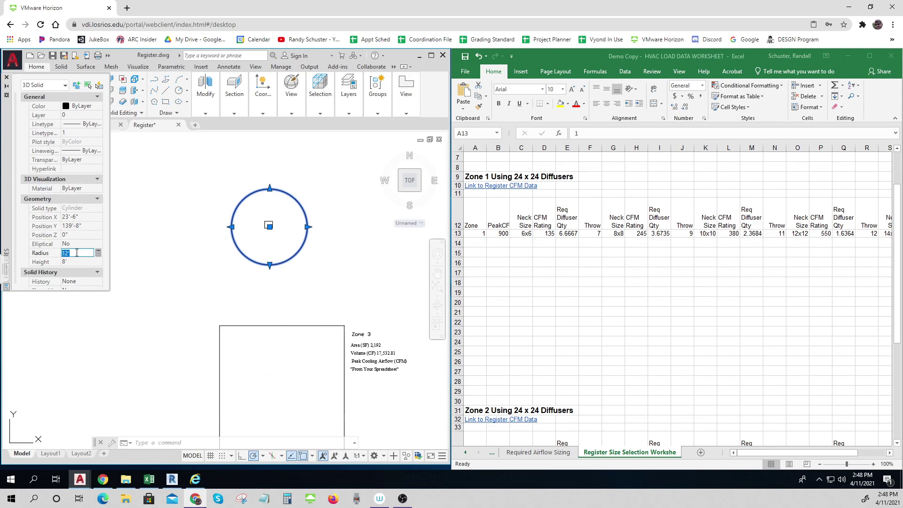
pyautogui.write("9'")
pyautogui.press('Tab')
pyautogui.write("8'")
pyautogui.click(205, 277)
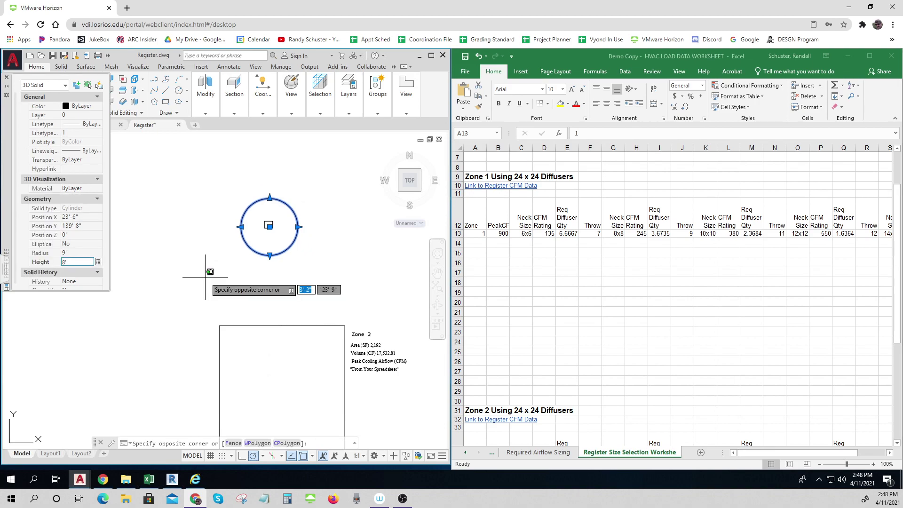
pyautogui.press('Escape')
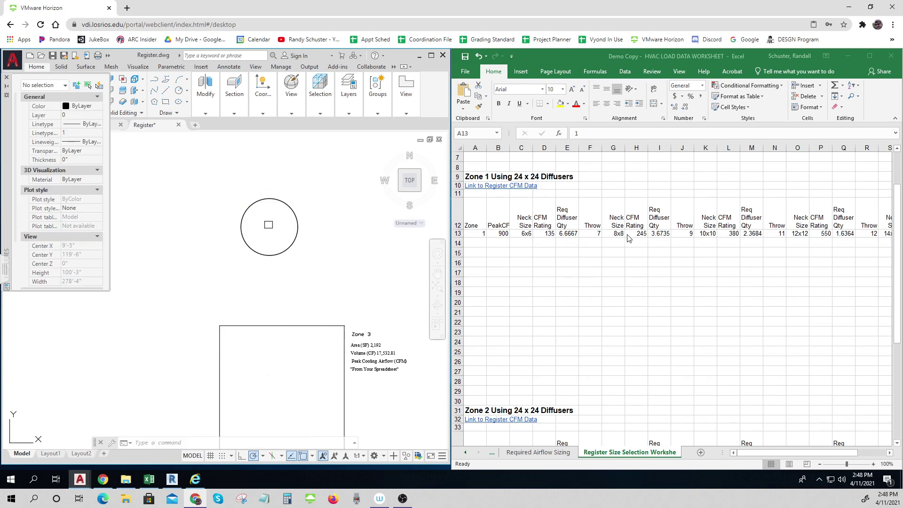
# Copy the diffuser and its throw cylinder from the circle's upper quadrant to the midpoint of the Zone 1 room's upper wall.
pyautogui.scroll(-2, 309, 290)
pyautogui.moveTo(309, 290)
pyautogui.mouseDown(button='middle')
pyautogui.moveTo(266, 267)
pyautogui.moveTo(246, 244)
pyautogui.mouseUp(button='middle')
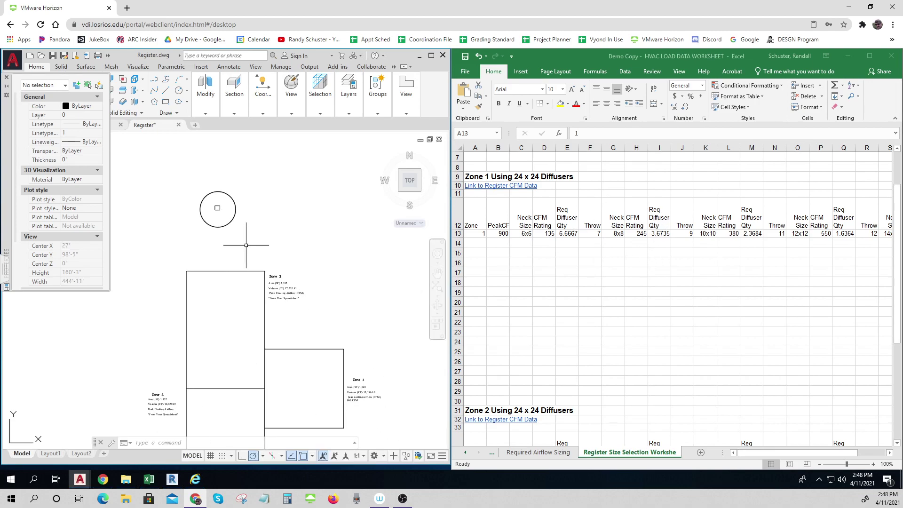
pyautogui.press('Return')
pyautogui.click(272, 245)
pyautogui.click(200, 179)
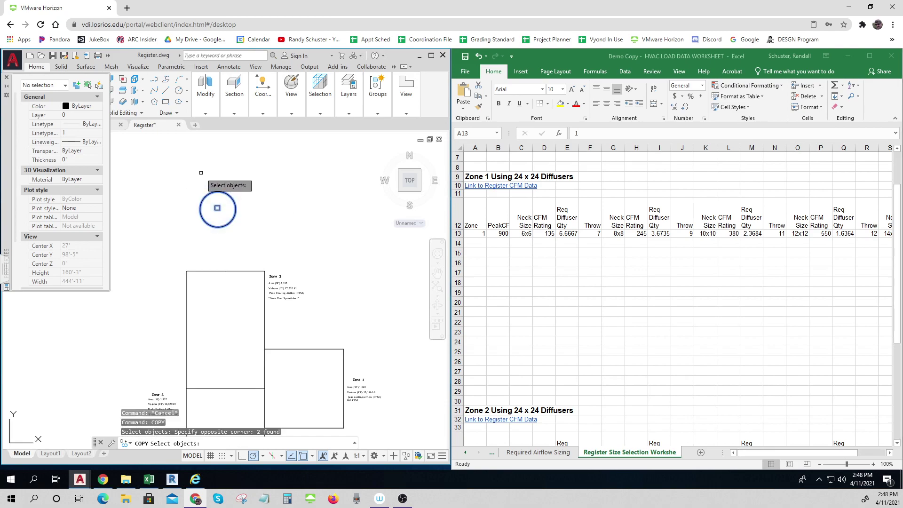
pyautogui.press('Return')
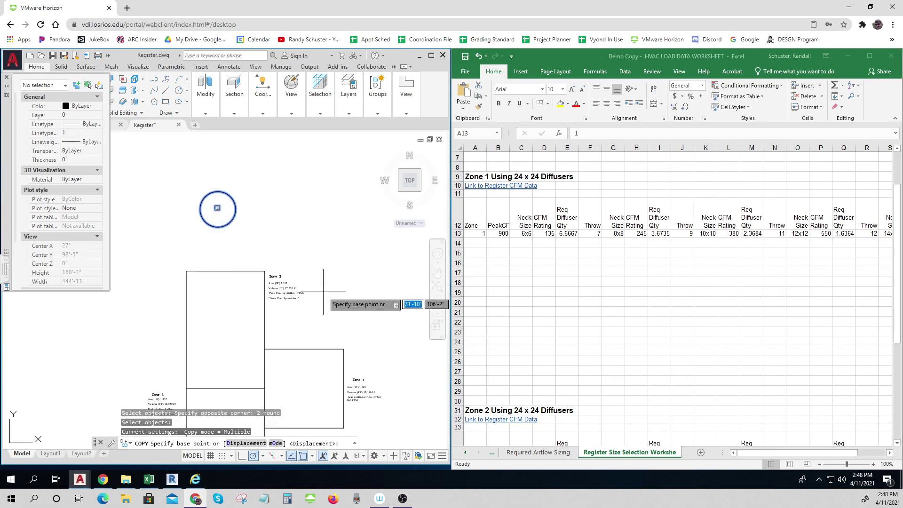
pyautogui.click(312, 456)
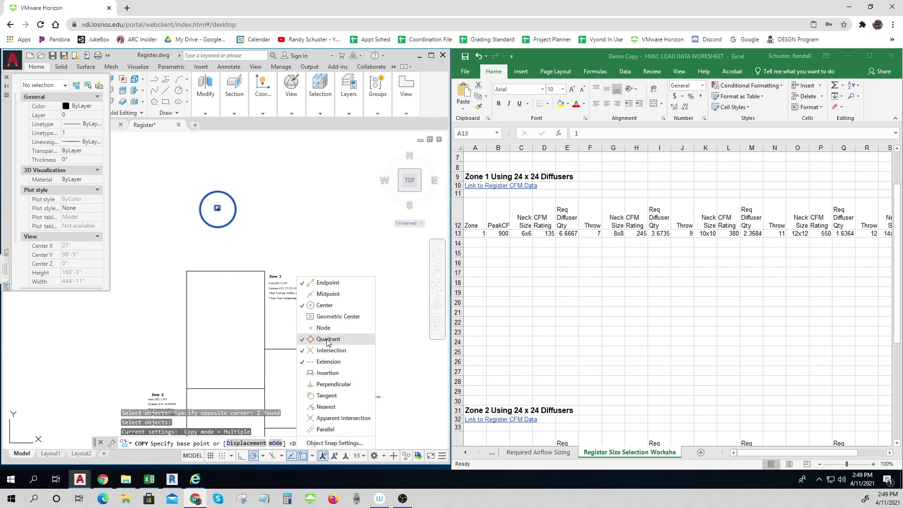
pyautogui.click(329, 293)
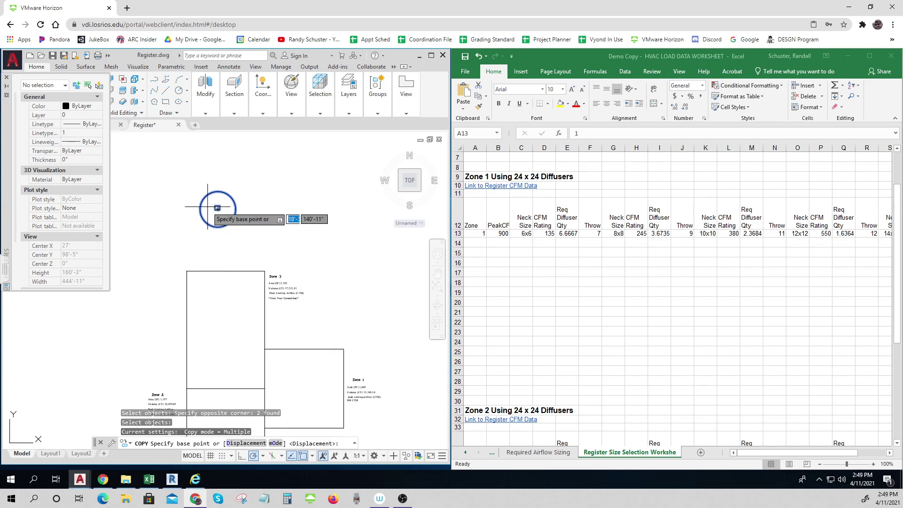
pyautogui.click(217, 208)
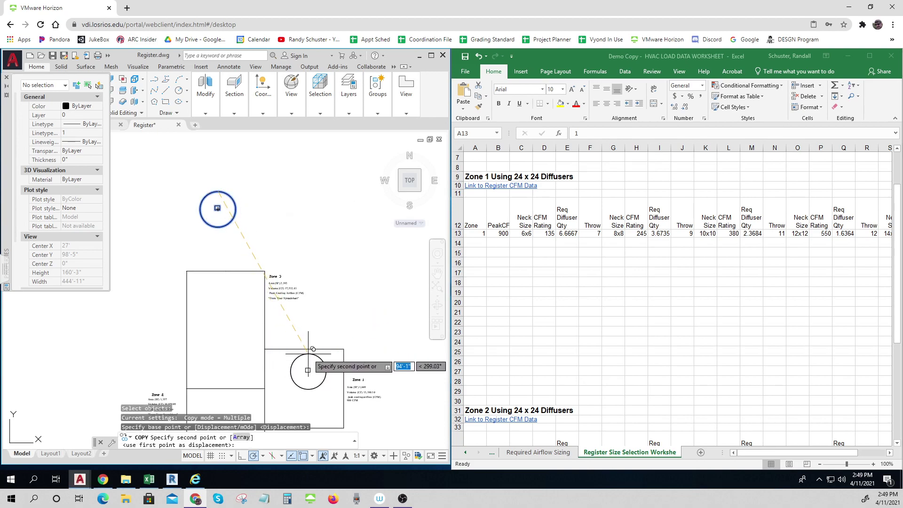
pyautogui.keyDown('shift'); pyautogui.rightClick(308, 355); pyautogui.keyUp('shift')
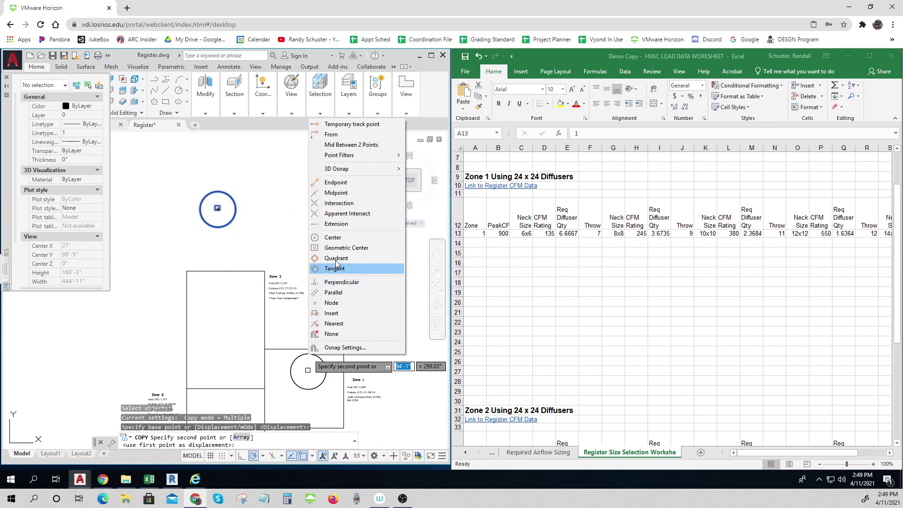
pyautogui.click(336, 193)
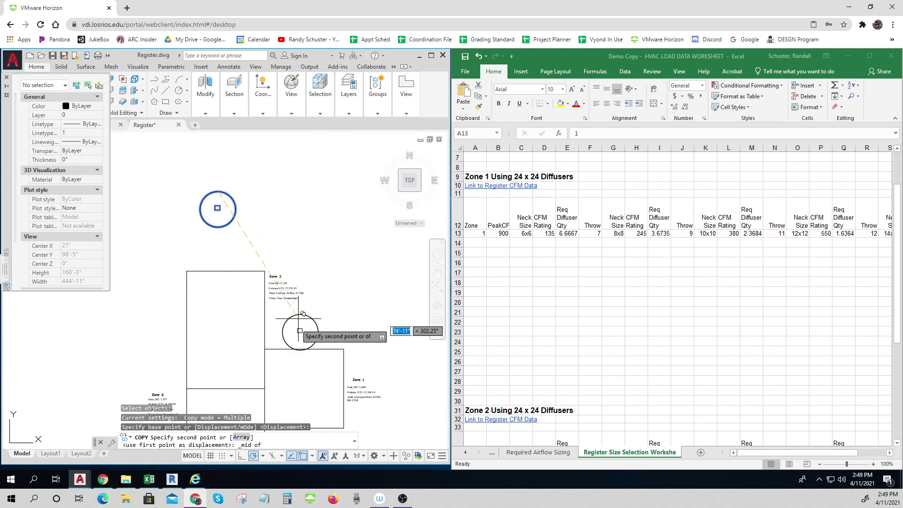
pyautogui.click(303, 349)
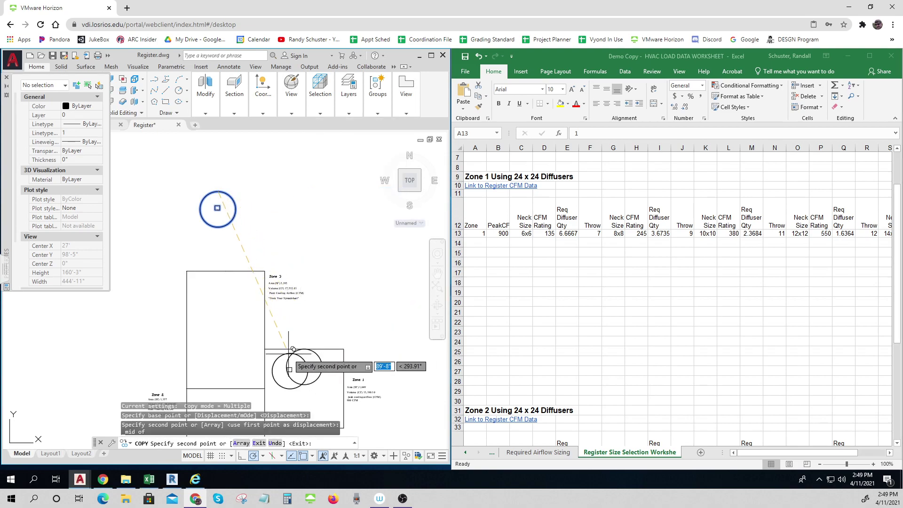
pyautogui.press('Escape')
pyautogui.press('Escape')
pyautogui.press('Escape')
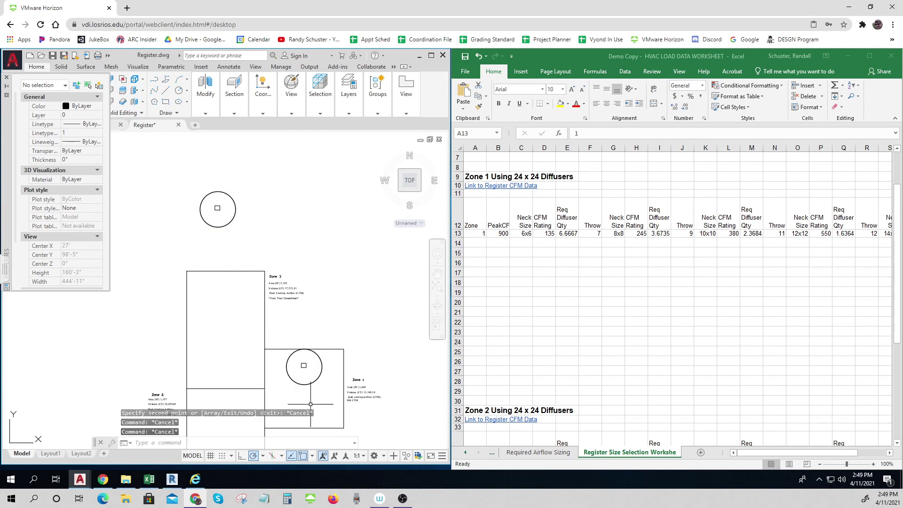
# Configure the running object snaps by enabling Midpoint and Perpendicular and disabling Center.
pyautogui.click(312, 456)
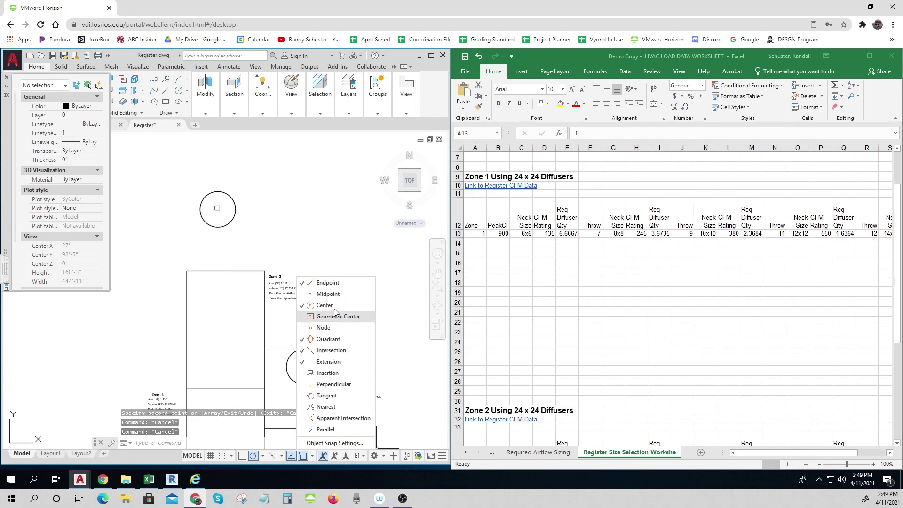
pyautogui.click(329, 294)
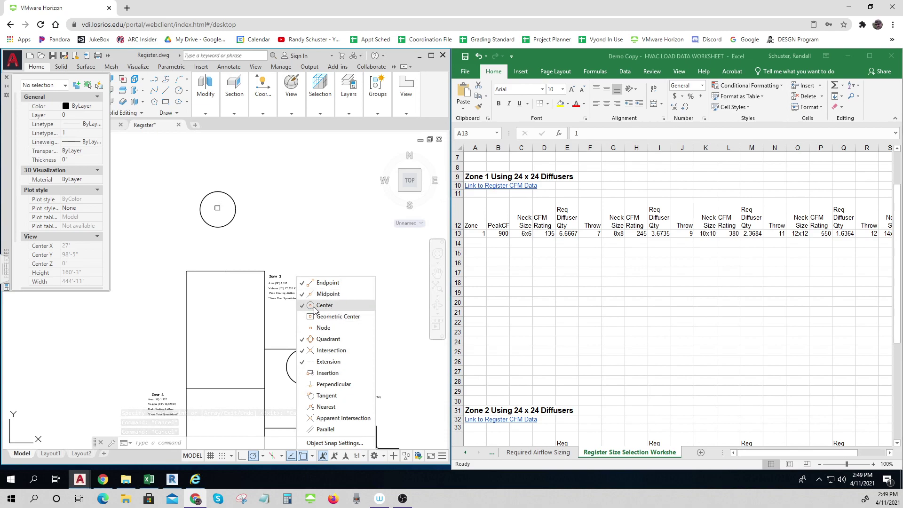
pyautogui.click(330, 305)
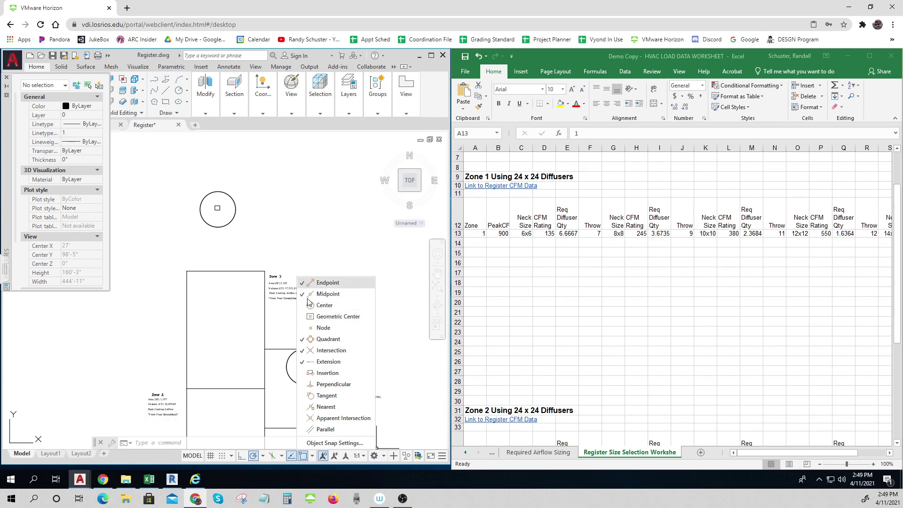
pyautogui.click(333, 384)
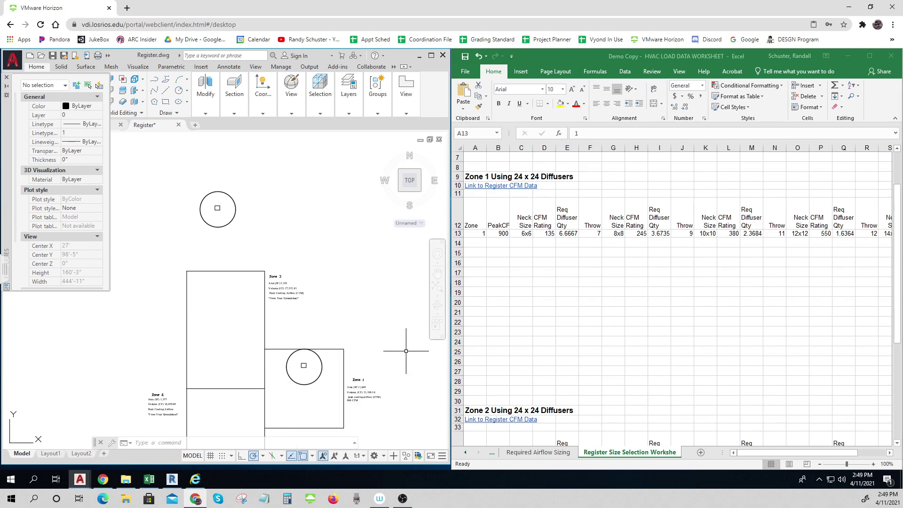
# Move the Zone 1 diffuser and its throw cylinder left from the circle's left quadrant until it touches the room's left wall.
pyautogui.press('Escape')
pyautogui.press('Escape')
pyautogui.press('Escape')
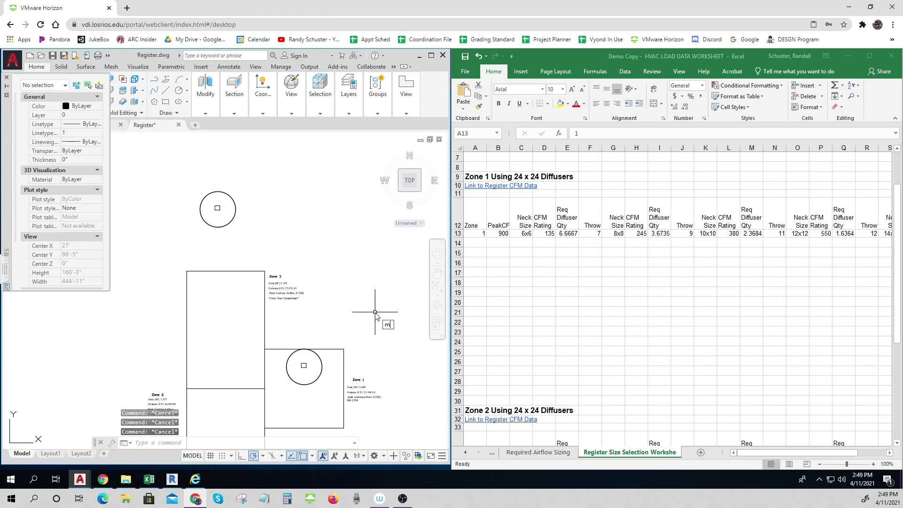
pyautogui.write('m')
pyautogui.press('Return')
pyautogui.click(322, 388)
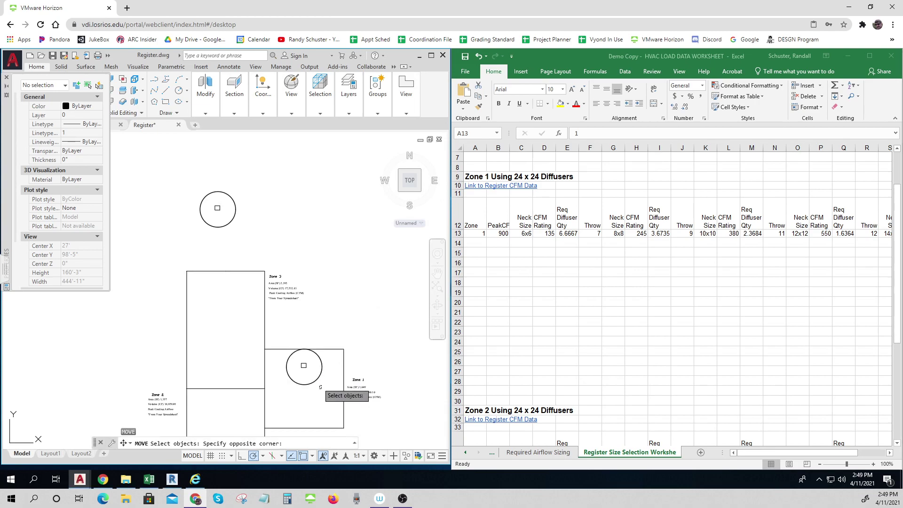
pyautogui.click(298, 356)
pyautogui.press('Return')
pyautogui.click(287, 366)
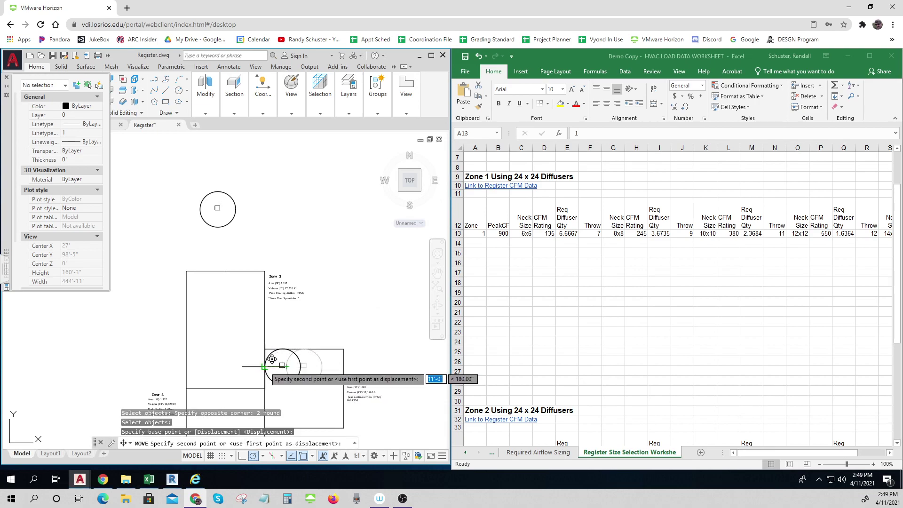
pyautogui.press('Escape')
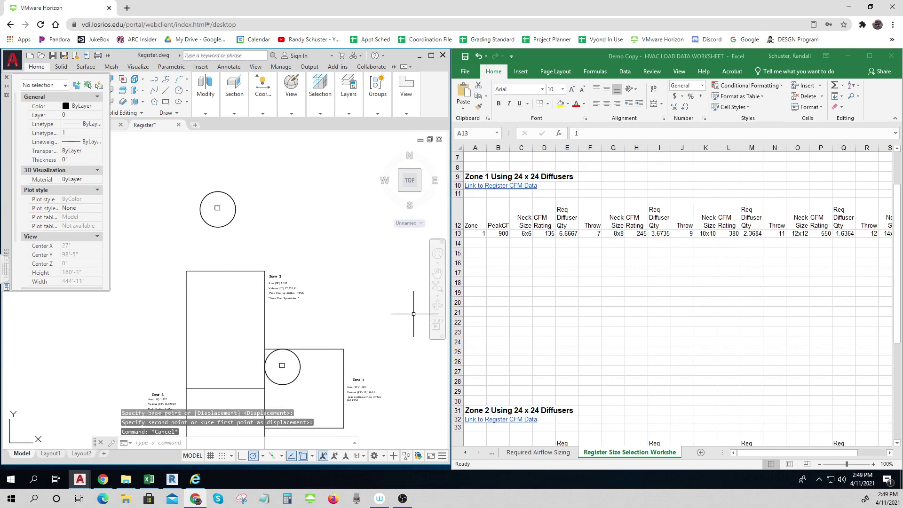
# Copy the Zone 1 diffuser and its throw cylinder to the right, placing the copy's left quadrant on the original circle's right quadrant.
pyautogui.moveTo(396, 306); pyautogui.dragTo(395, 264, button='middle')
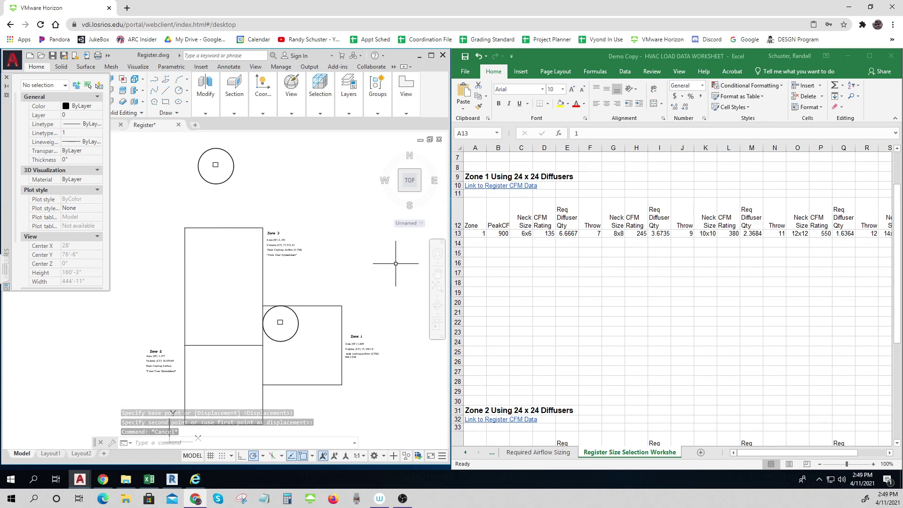
pyautogui.write('copy')
pyautogui.press('Return')
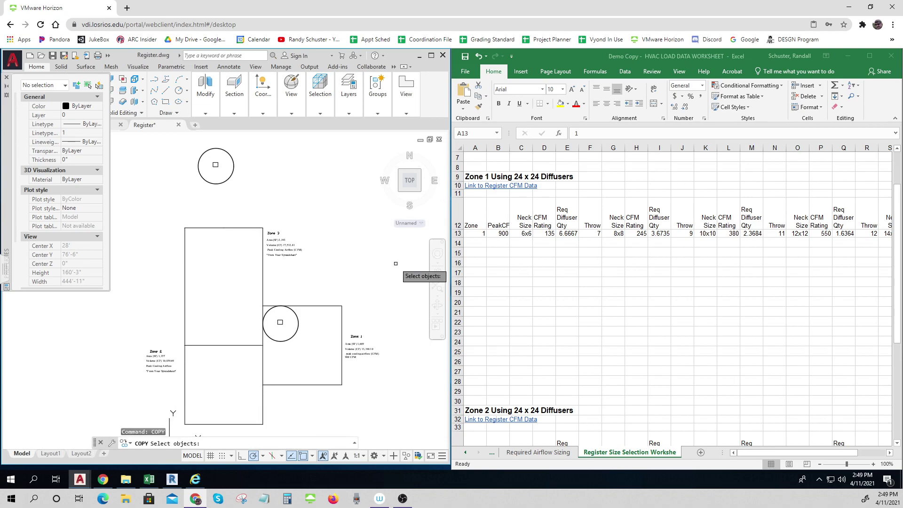
pyautogui.click(309, 347)
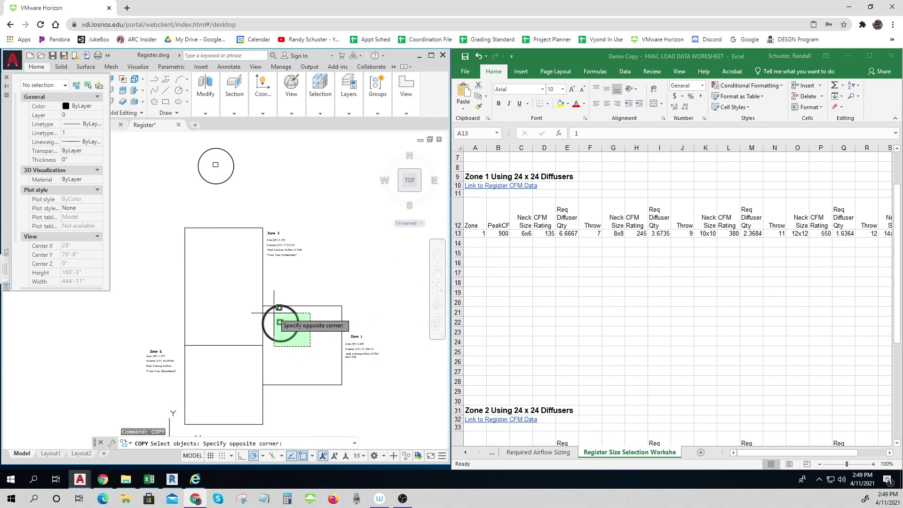
pyautogui.click(280, 322)
pyautogui.press('Return')
pyautogui.click(263, 323)
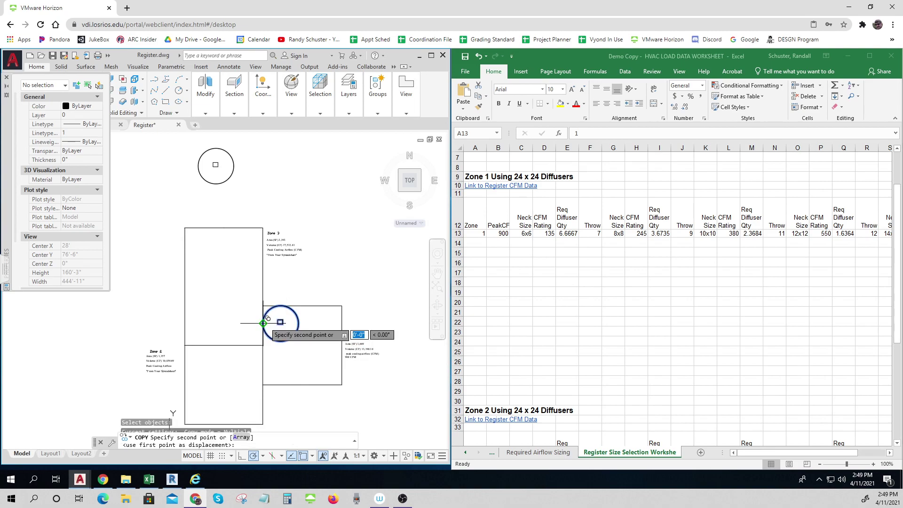
pyautogui.click(299, 323)
pyautogui.press('Return')
# Copy the pair of Zone 1 diffusers and throw cylinders straight down 18' from the circle's upper to its lower quadrant.
pyautogui.press('Return')
pyautogui.click(331, 350)
pyautogui.click(281, 310)
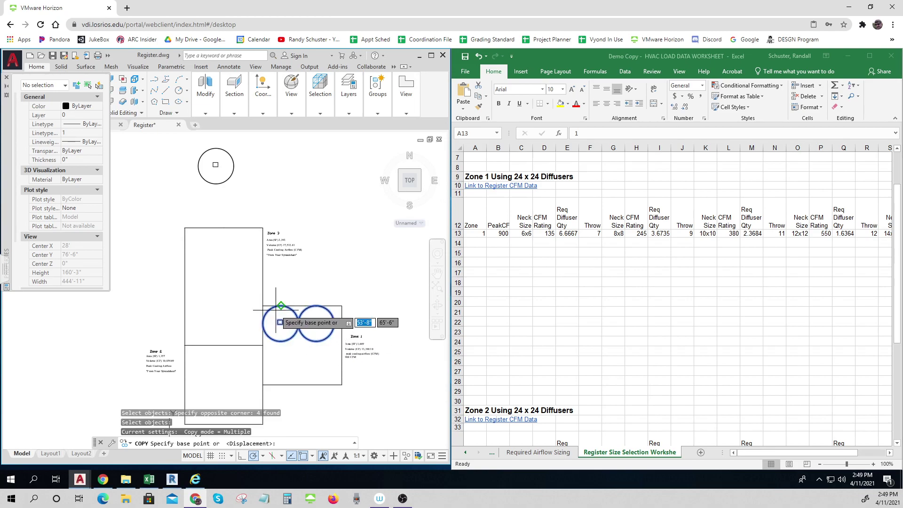
pyautogui.press('Return')
pyautogui.click(281, 306)
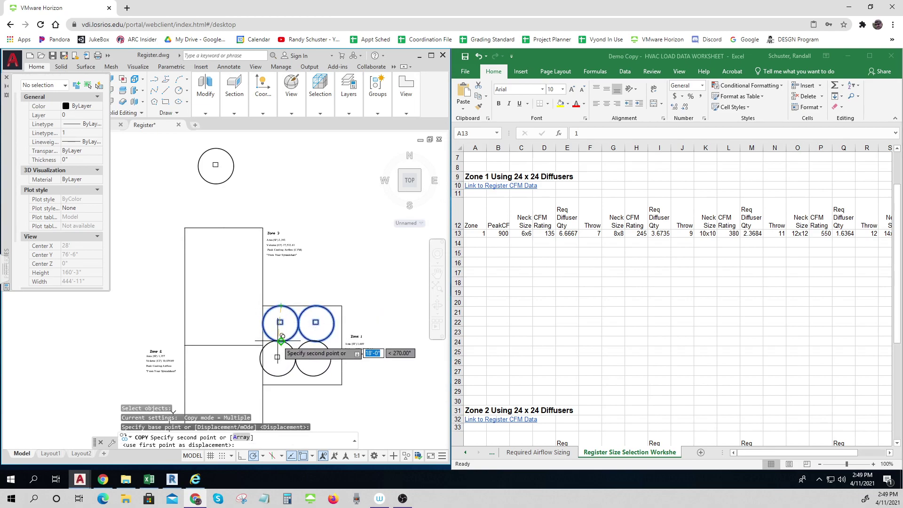
pyautogui.click(280, 341)
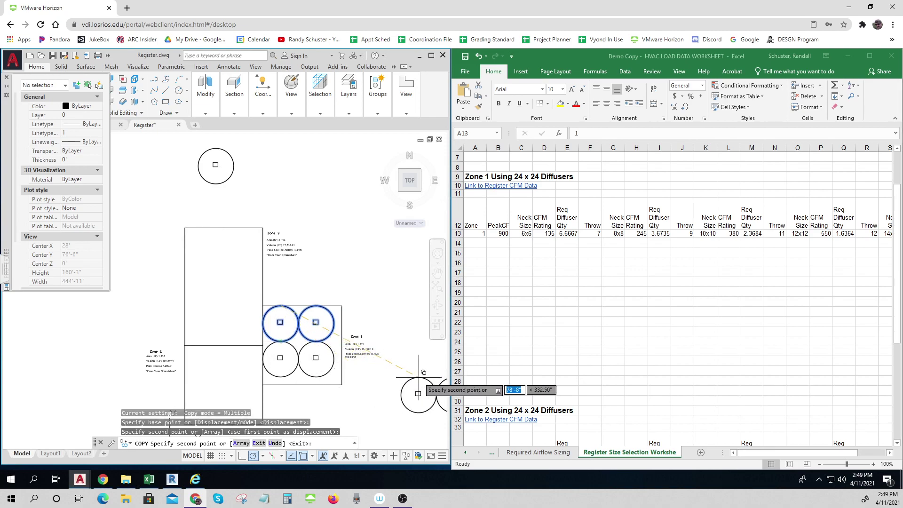
pyautogui.press('Escape')
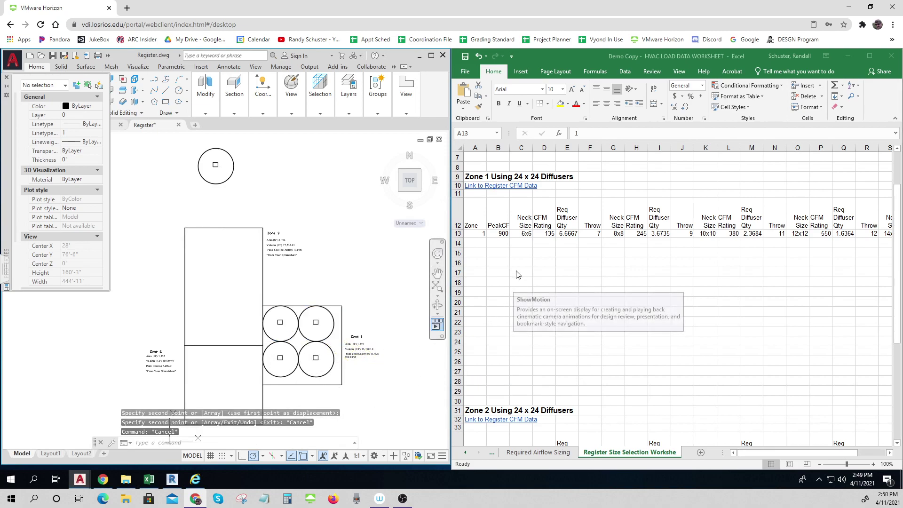
# Enter "copy" in cell A13, the Zone column of the Zone 1 worksheet row.
pyautogui.click(568, 235)
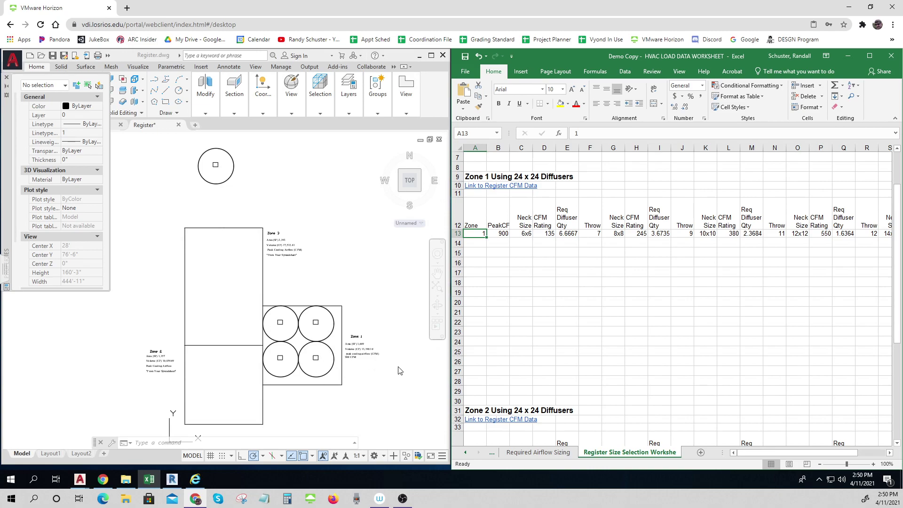
pyautogui.write('opy')
pyautogui.press('Return')
# In the drawing, copy the Zone 1 room outline with its four diffusers and throw cylinders about 71'-8" to the right.
pyautogui.click(350, 402)
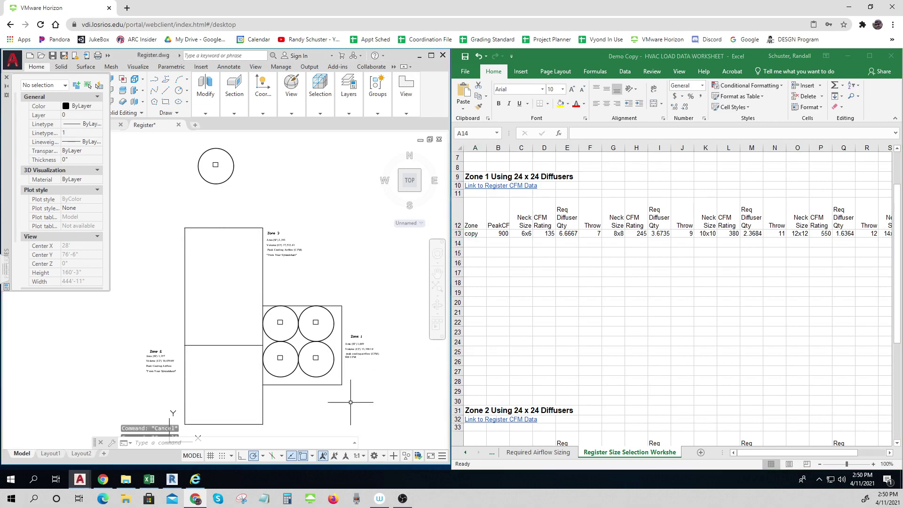
pyautogui.press('Escape')
pyautogui.press('Escape')
pyautogui.press('Return')
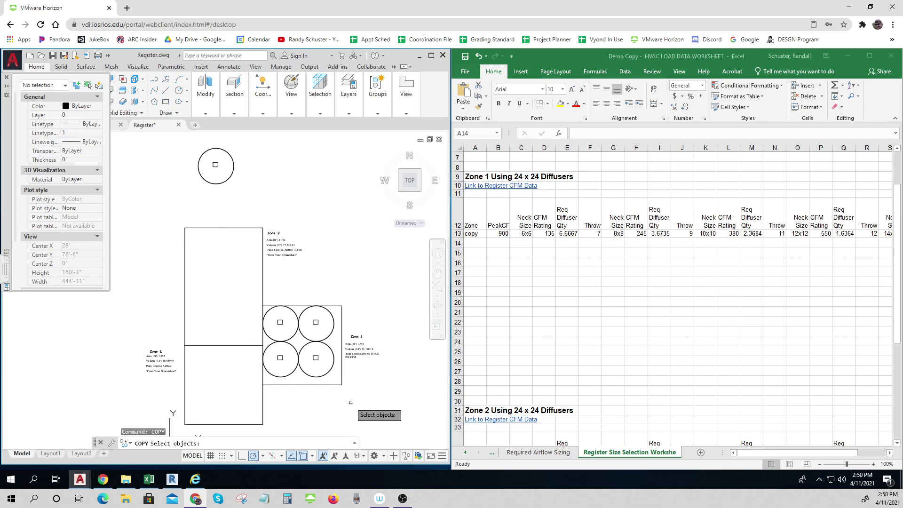
pyautogui.click(332, 405)
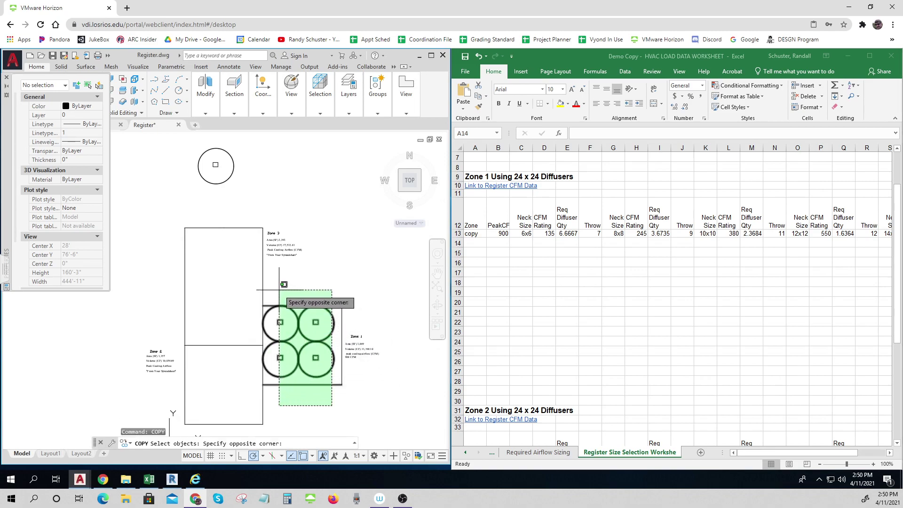
pyautogui.click(259, 268)
pyautogui.click(341, 318)
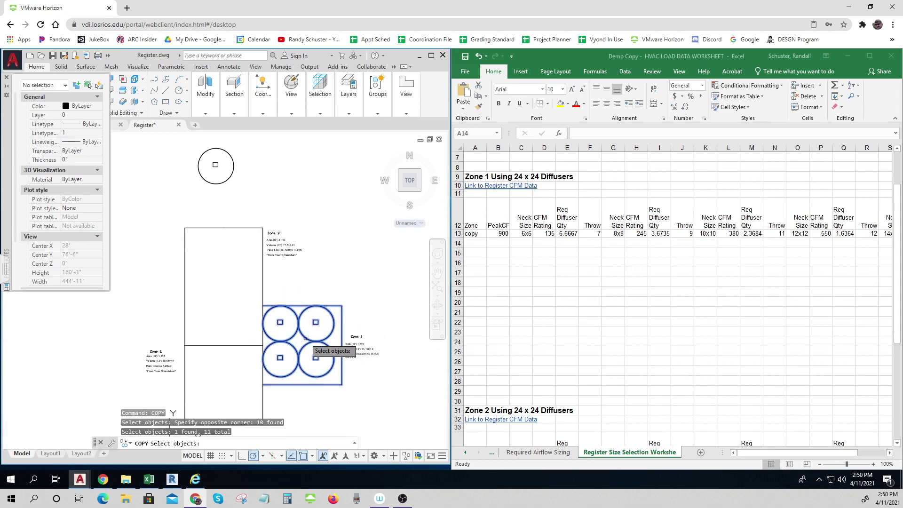
pyautogui.press('Return')
pyautogui.click(301, 417)
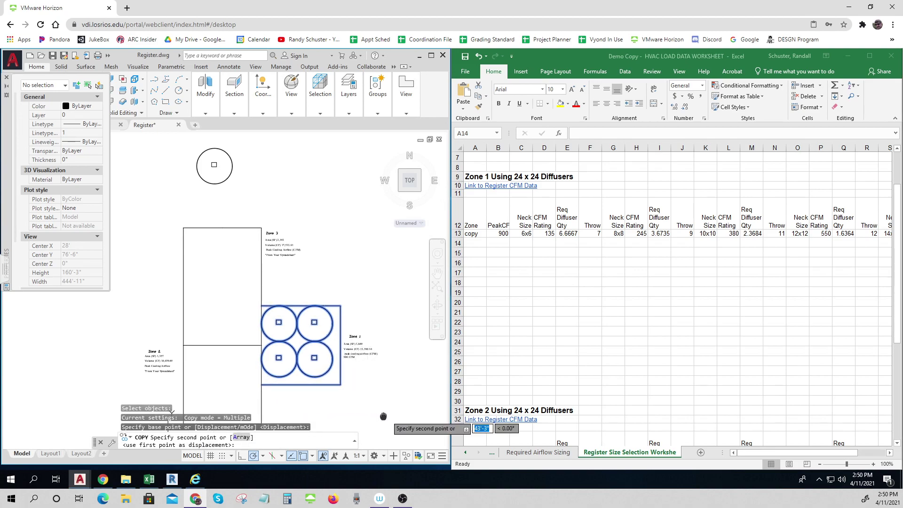
pyautogui.moveTo(387, 416); pyautogui.dragTo(279, 412, button='middle')
pyautogui.click(335, 411)
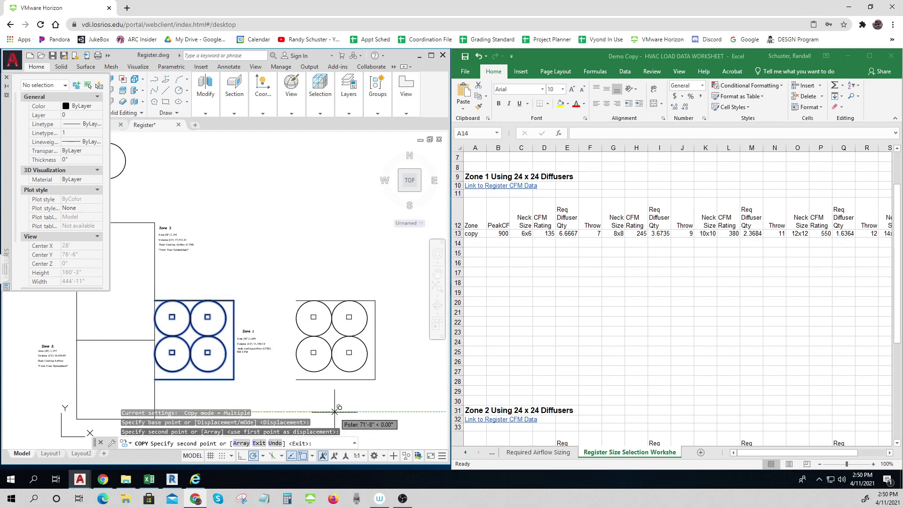
pyautogui.press('Escape')
pyautogui.press('Escape')
pyautogui.press('Escape')
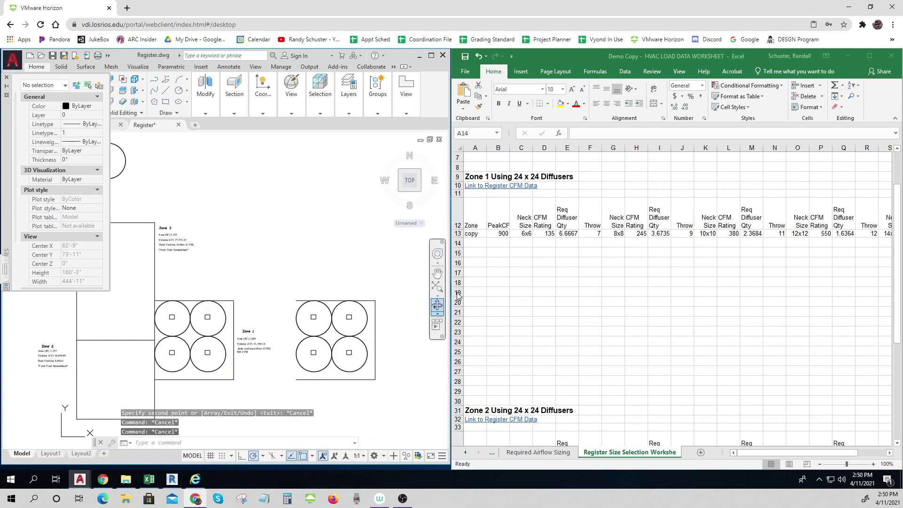
# Check the 6x6 required diffuser quantity in the worksheet and erase all but the upper-left diffuser and throw cylinder in the original Zone 1 room.
pyautogui.click(567, 234)
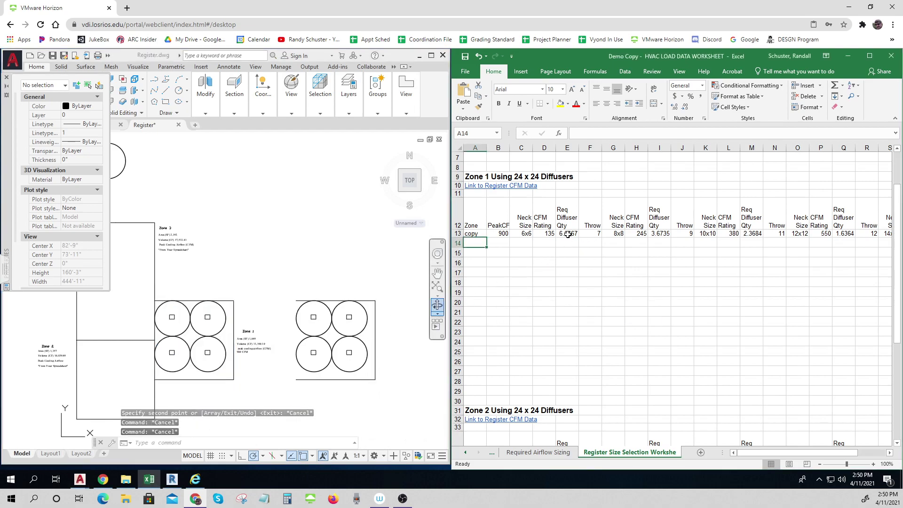
pyautogui.click(568, 234)
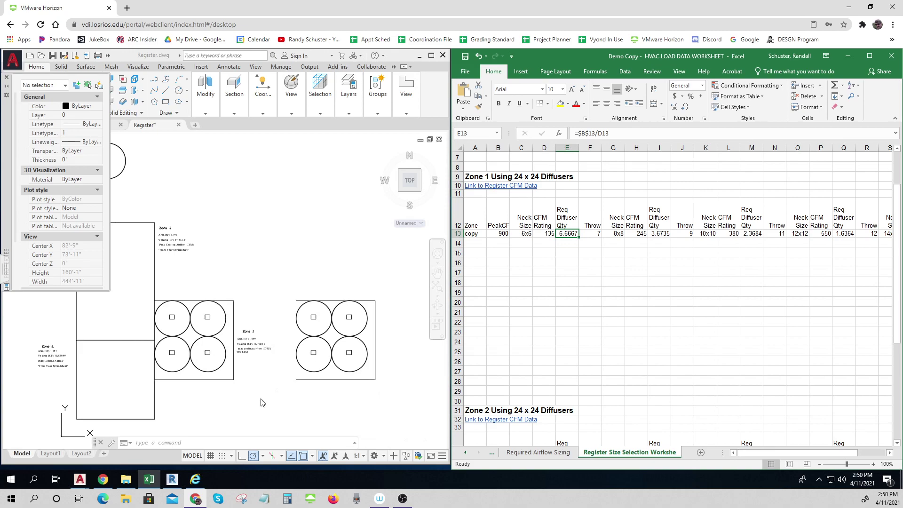
pyautogui.click(306, 412)
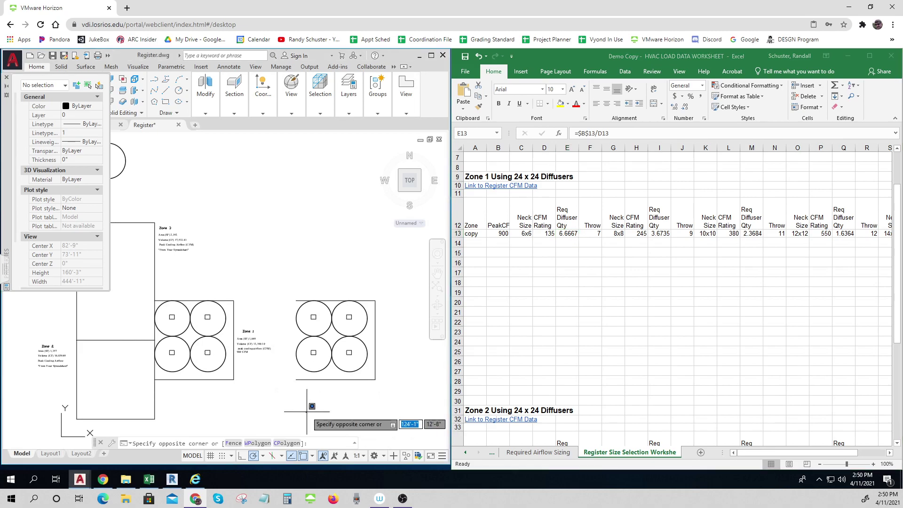
pyautogui.moveTo(238, 391); pyautogui.dragTo(316, 404, button='middle')
pyautogui.press('Escape')
pyautogui.press('Escape')
pyautogui.press('Escape')
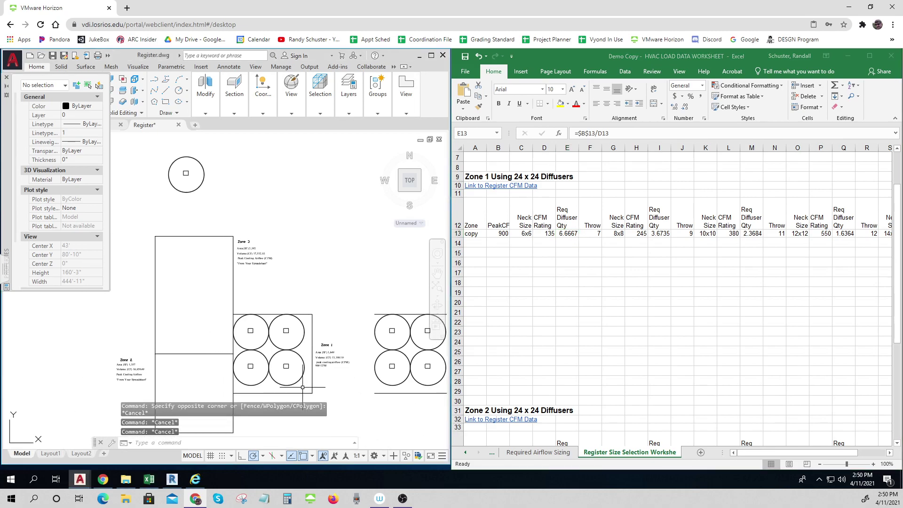
pyautogui.click(303, 387)
pyautogui.click(287, 329)
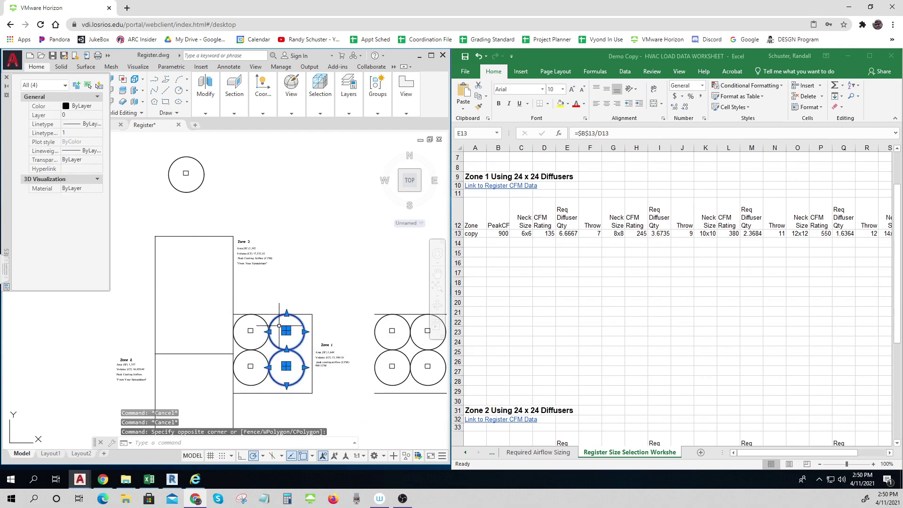
pyautogui.press('Delete')
pyautogui.click(285, 374)
pyautogui.click(230, 341)
pyautogui.press('Delete')
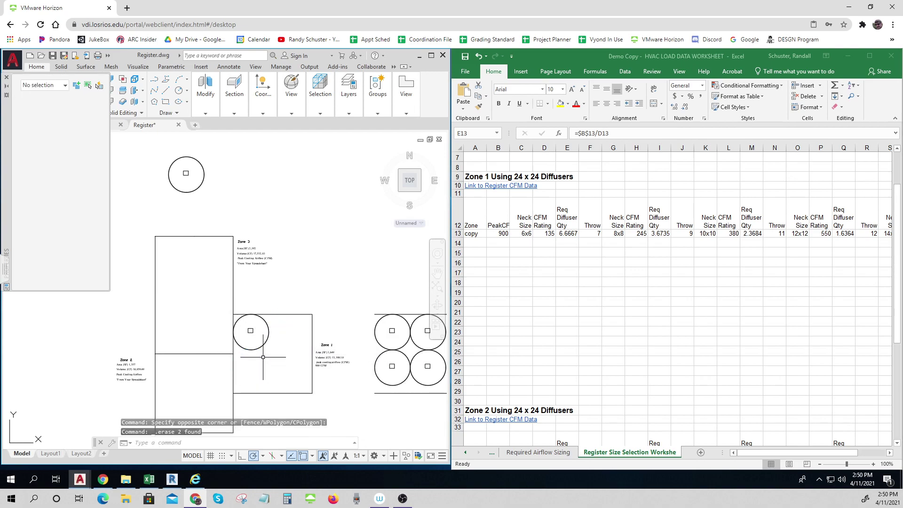
# Set the radius of the remaining throw cylinder in the original Zone 1 room to 7'.
pyautogui.click(267, 337)
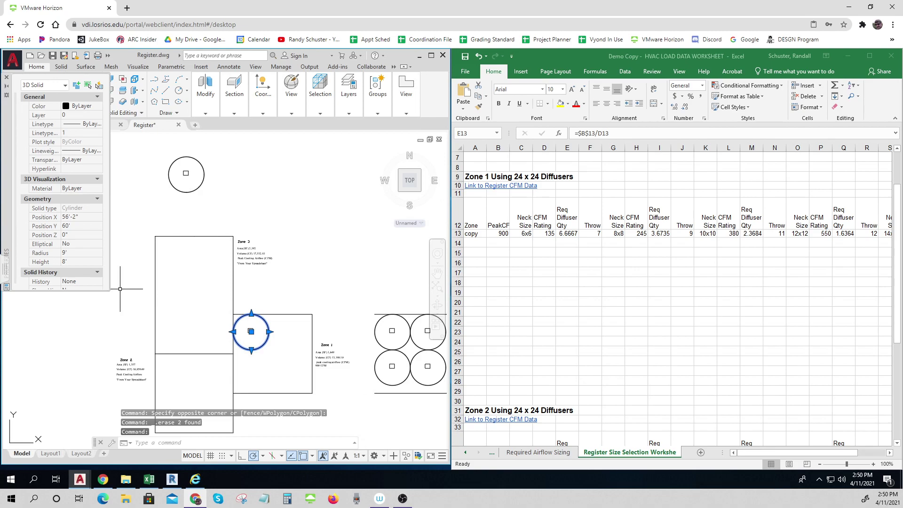
pyautogui.click(84, 252)
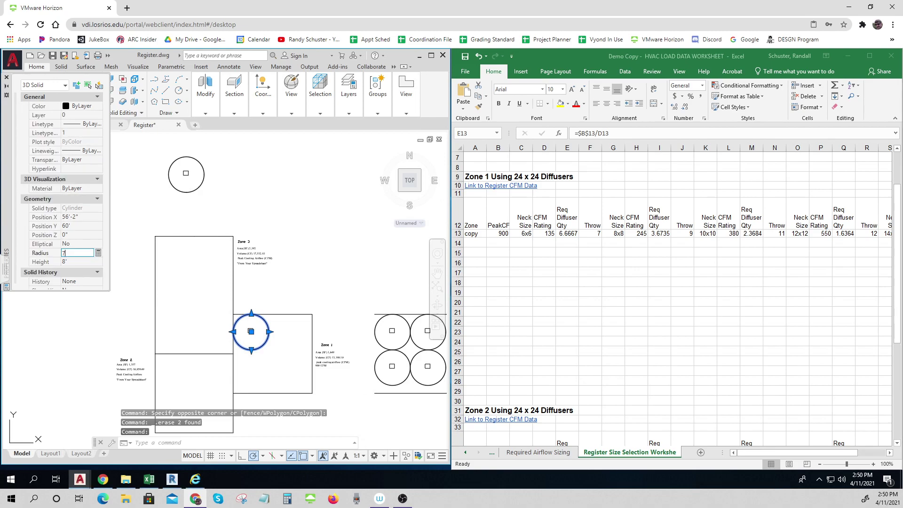
pyautogui.write('7')
pyautogui.press('Tab')
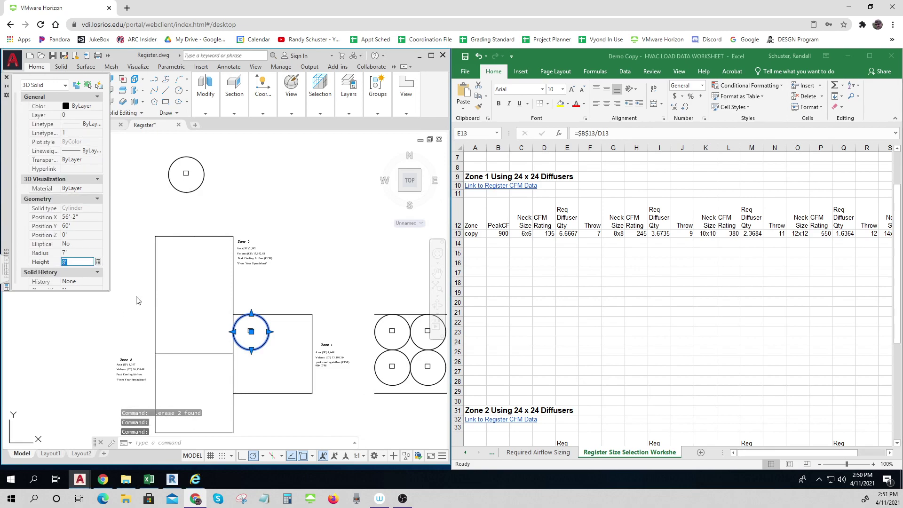
pyautogui.press('Escape')
pyautogui.press('Escape')
pyautogui.press('Escape')
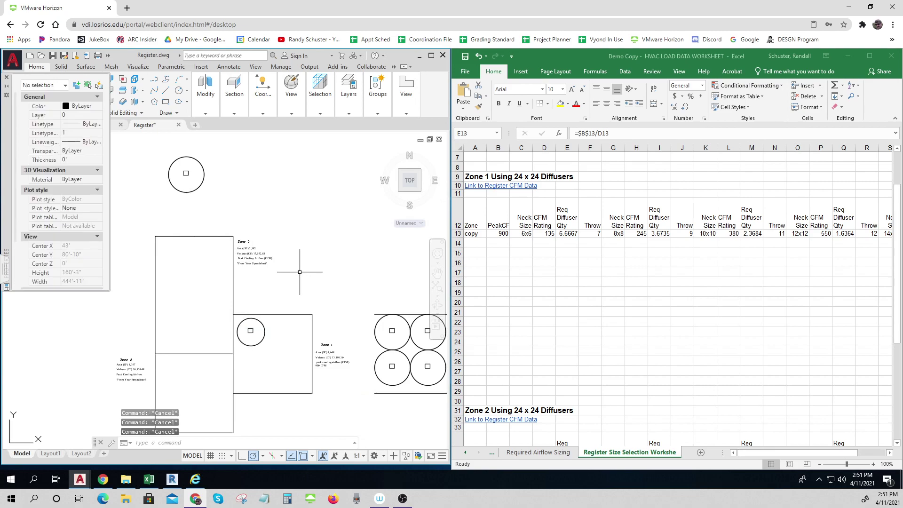
# Move the diffuser and its 7' throw cylinder up from the circle's upper quadrant to touch the Zone 1 room's upper wall.
pyautogui.press('Return')
pyautogui.click(272, 346)
pyautogui.click(246, 326)
pyautogui.press('Return')
pyautogui.click(250, 330)
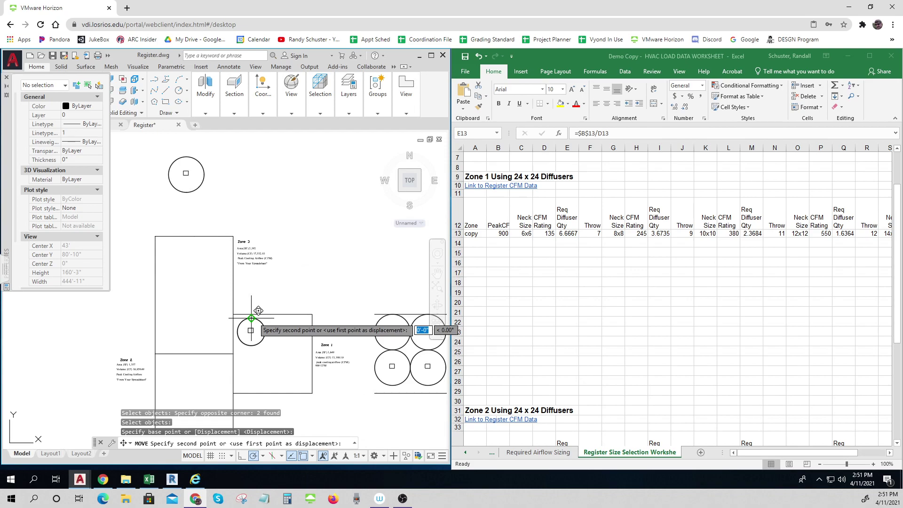
pyautogui.click(251, 326)
# Move the diffuser and its 7' throw cylinder left from the circle's left quadrant to touch the Zone 1 room's left wall.
pyautogui.press('Return')
pyautogui.click(272, 342)
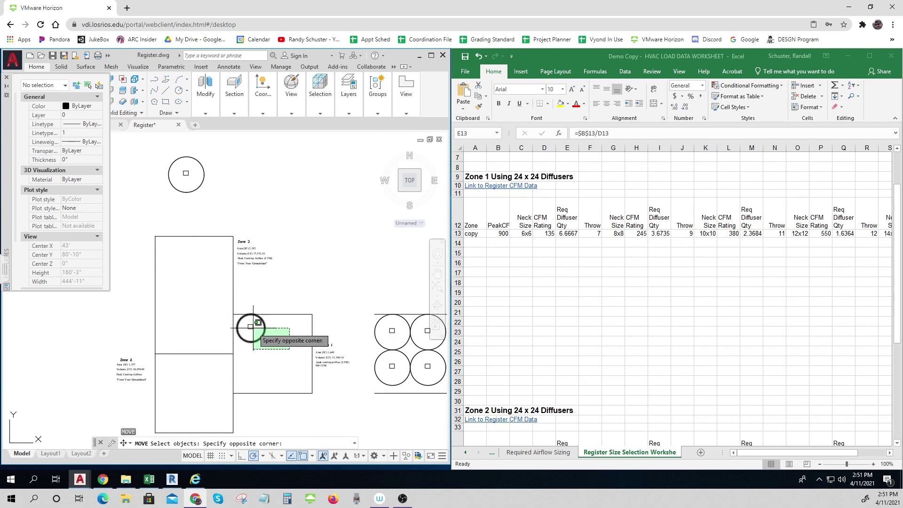
pyautogui.click(240, 324)
pyautogui.press('Return')
pyautogui.click(238, 327)
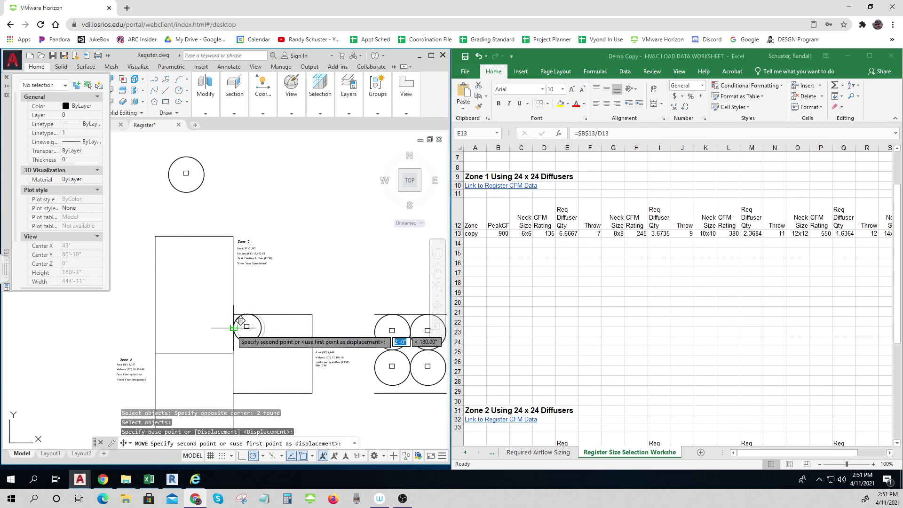
pyautogui.click(234, 327)
pyautogui.press('Escape')
pyautogui.press('Escape')
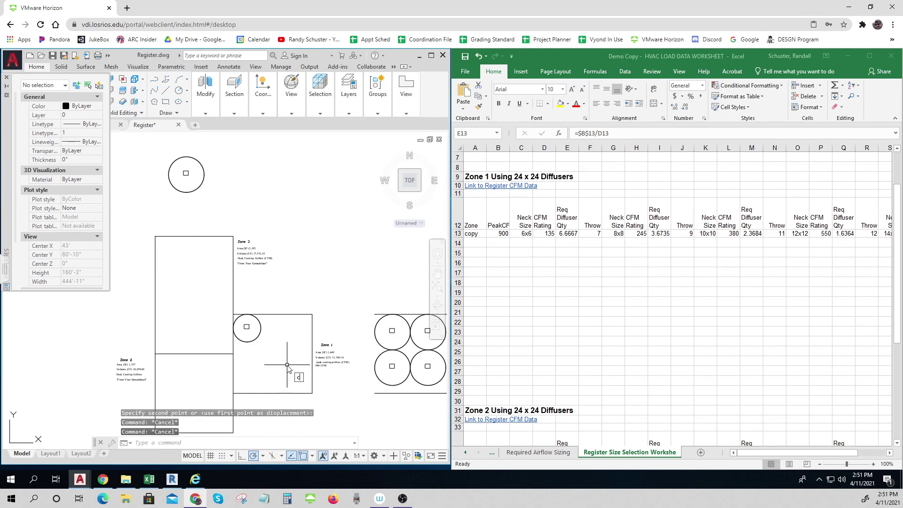
# Copy the diffuser and its 7' throw circle rightward in Zone 1, from the circle's left quadrant to its right quadrant.
pyautogui.write('copy')
pyautogui.press('Return')
pyautogui.click(267, 346)
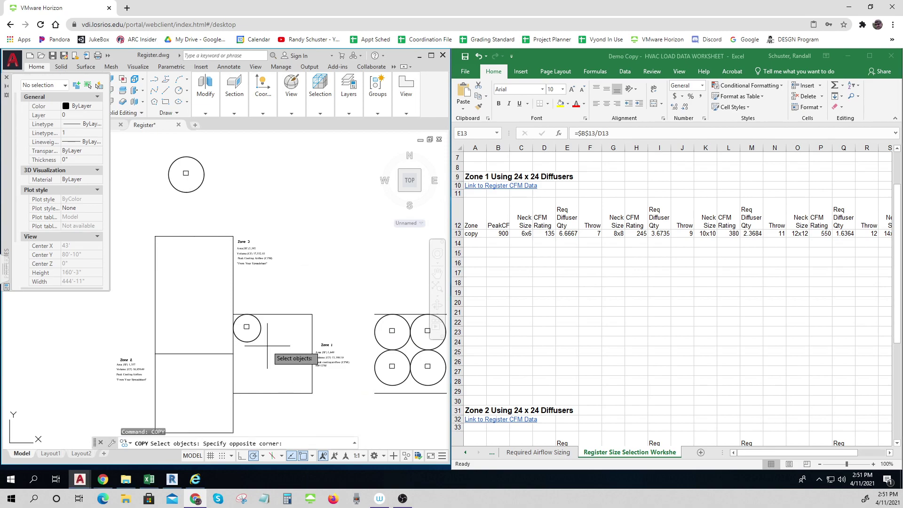
pyautogui.click(247, 316)
pyautogui.press('Return')
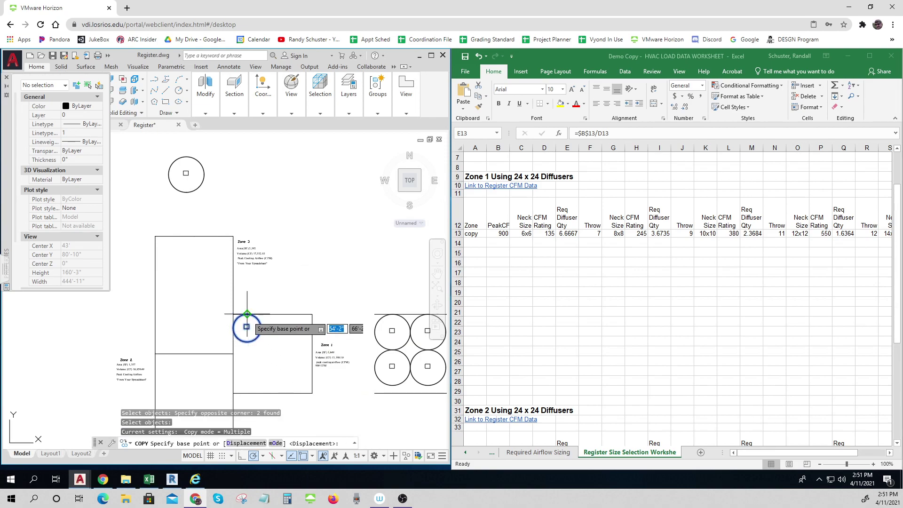
pyautogui.click(233, 328)
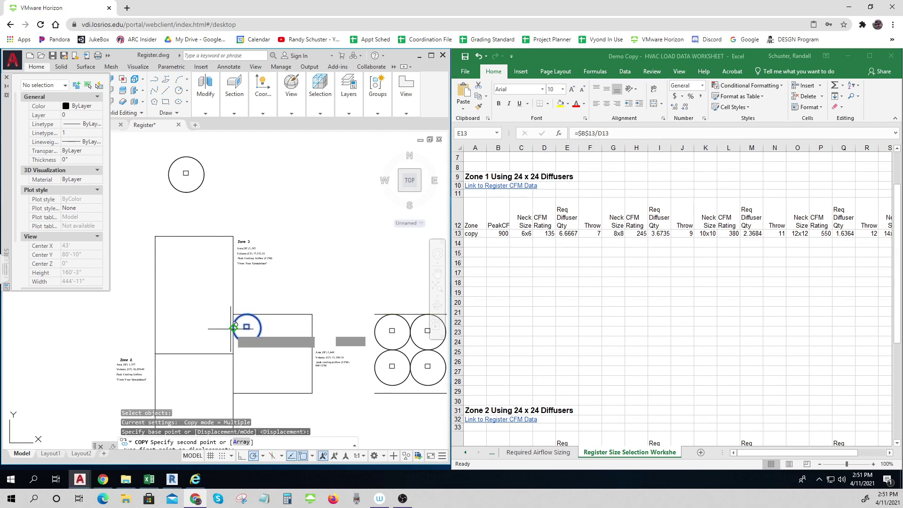
pyautogui.click(261, 328)
pyautogui.press('Escape')
pyautogui.press('Escape')
pyautogui.press('Escape')
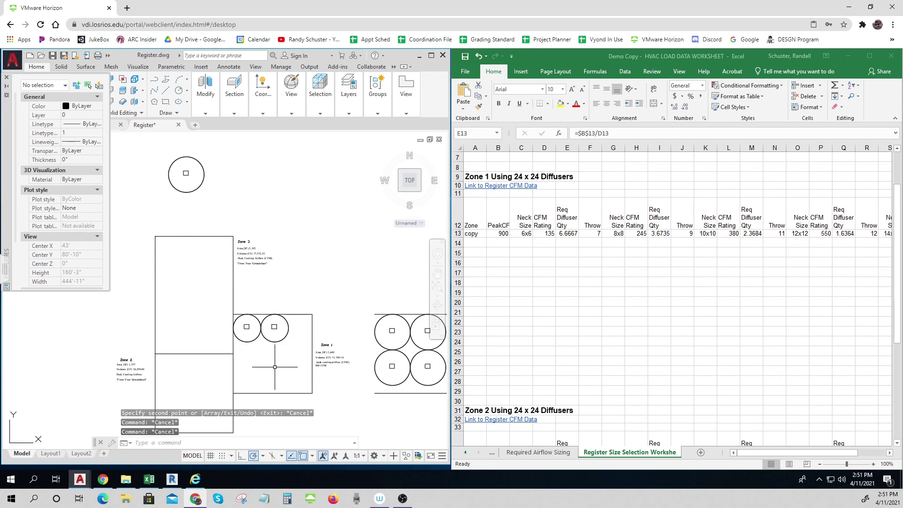
# Copy the upper diffuser pair straight down twice: one row tangent below it, another about 25'-4" down near Zone 1's lower wall.
pyautogui.press('Return')
pyautogui.click(285, 352)
pyautogui.click(247, 313)
pyautogui.press('Return')
pyautogui.click(247, 313)
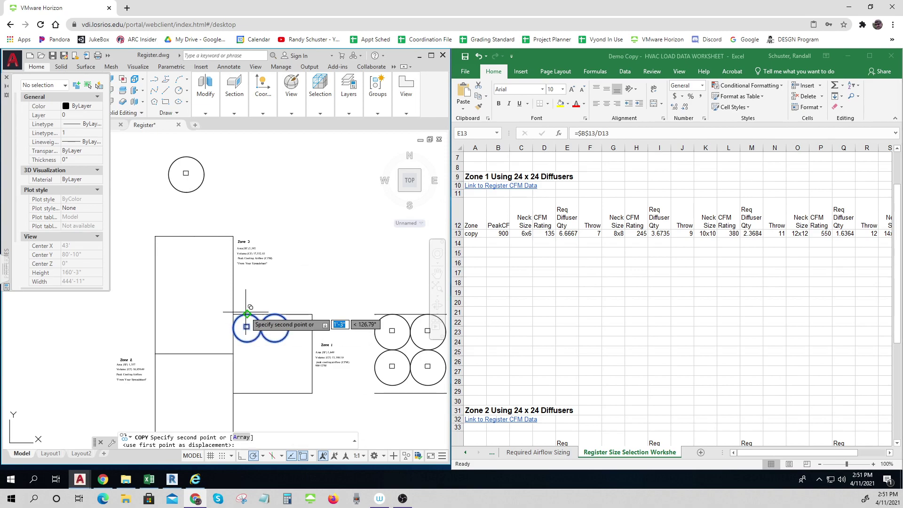
pyautogui.click(247, 340)
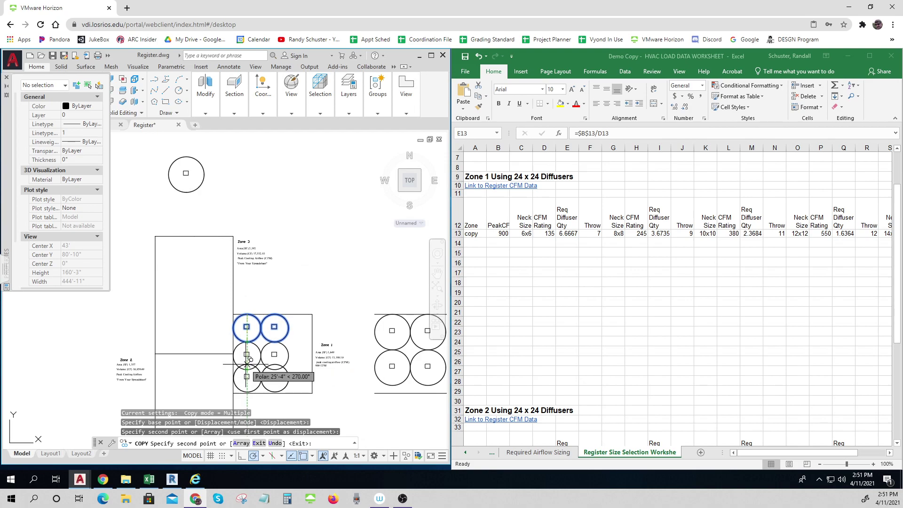
pyautogui.click(251, 359)
pyautogui.press('Escape')
pyautogui.press('Escape')
pyautogui.press('Escape')
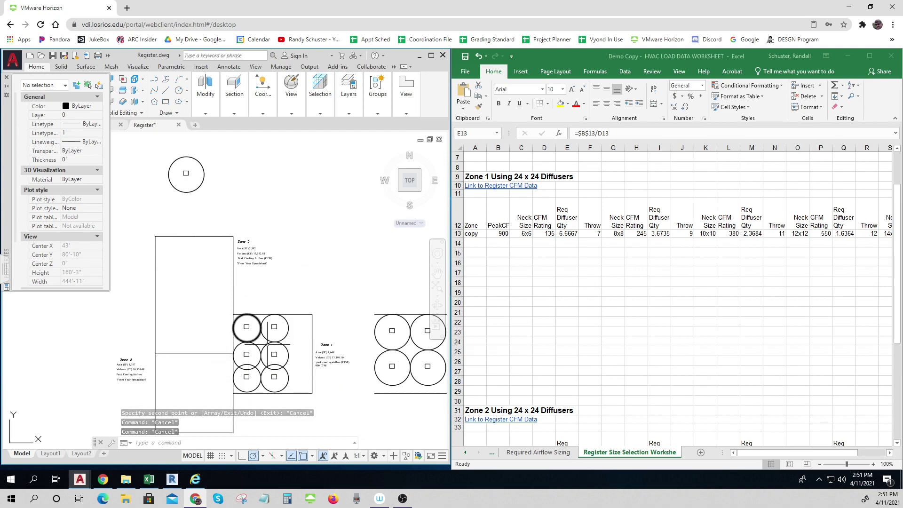
pyautogui.click(296, 352)
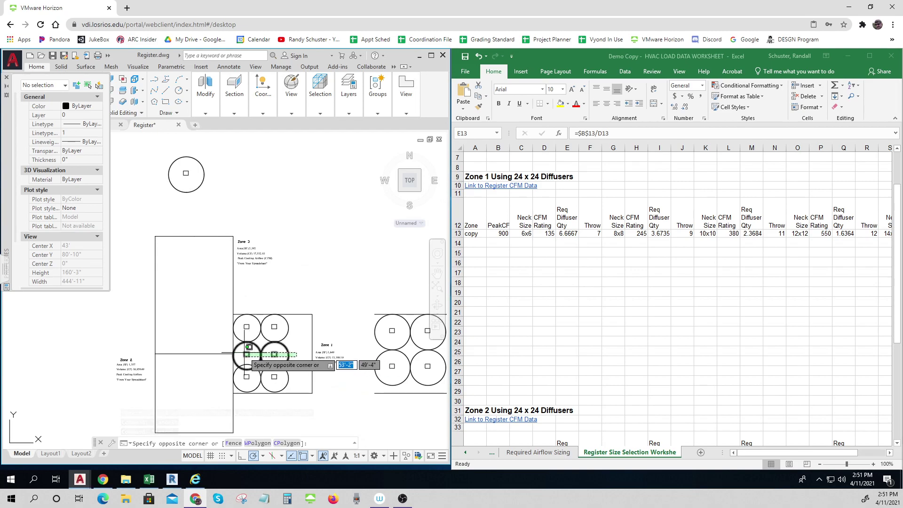
pyautogui.click(243, 355)
pyautogui.moveTo(278, 358)
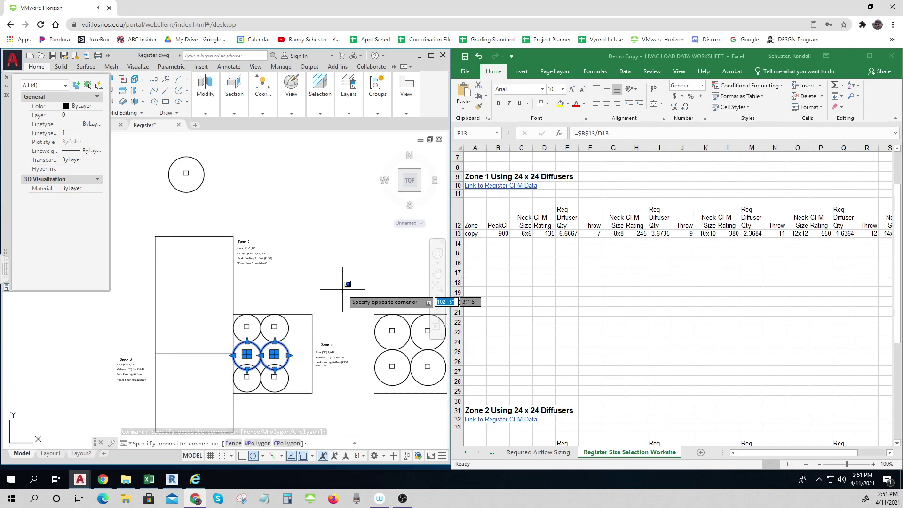
pyautogui.press('Escape')
pyautogui.press('Escape')
pyautogui.press('Escape')
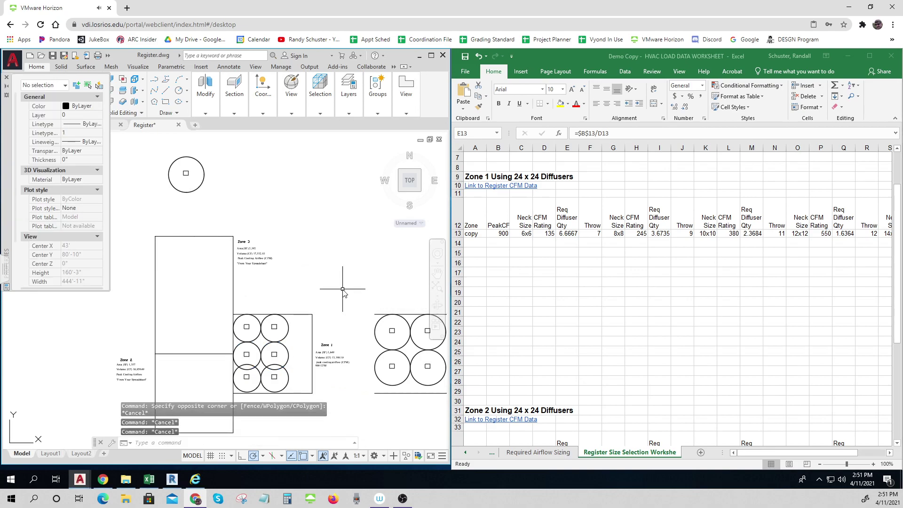
# Move the middle row of two diffusers and throw circles slightly up to space the three Zone 1 rows evenly.
pyautogui.write('m')
pyautogui.press('Return')
pyautogui.click(294, 354)
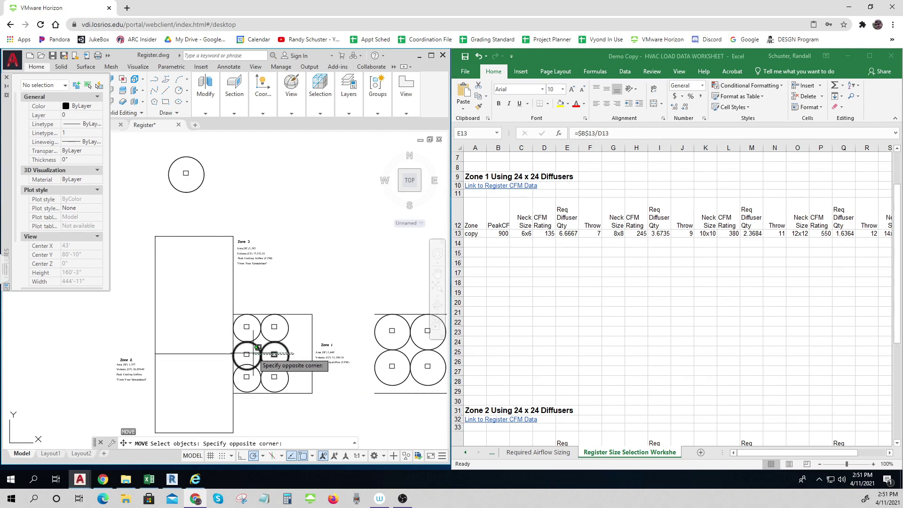
pyautogui.click(241, 362)
pyautogui.press('Return')
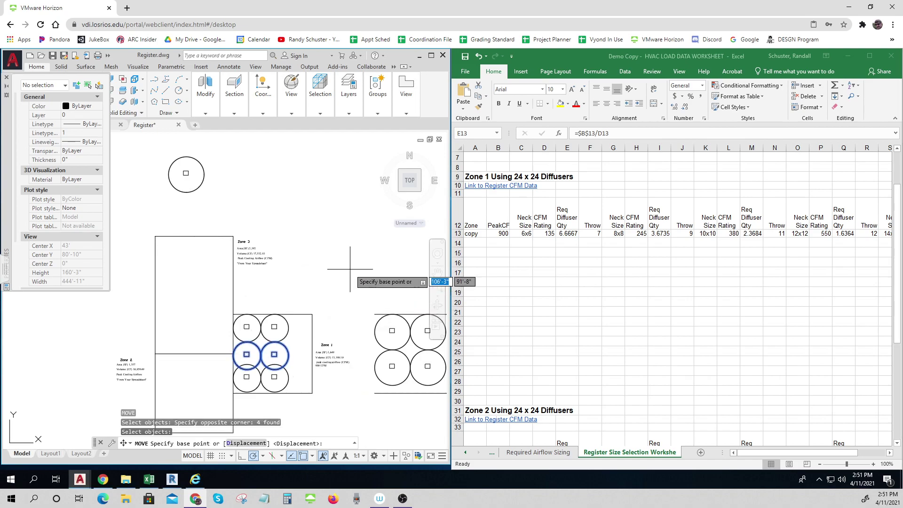
pyautogui.click(350, 269)
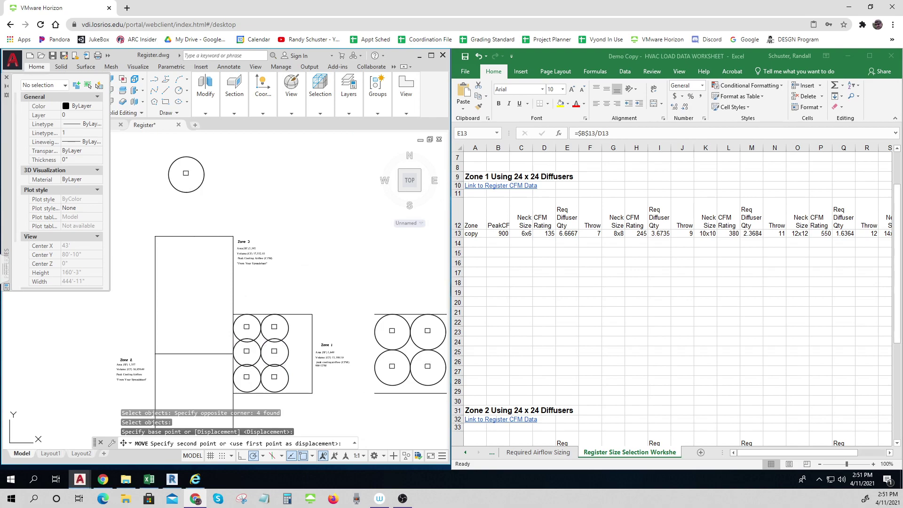
pyautogui.press('Escape')
pyautogui.press('Escape')
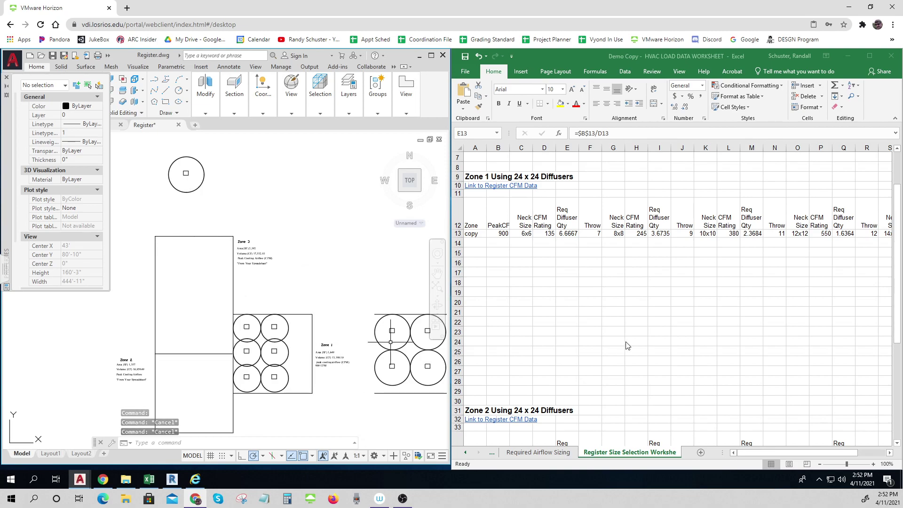
# Copy the two lower diffusers and throw circles of the second column about 11'-11" horizontally to the right, against Zone 1's right wall.
pyautogui.scroll(-2, 321, 390)
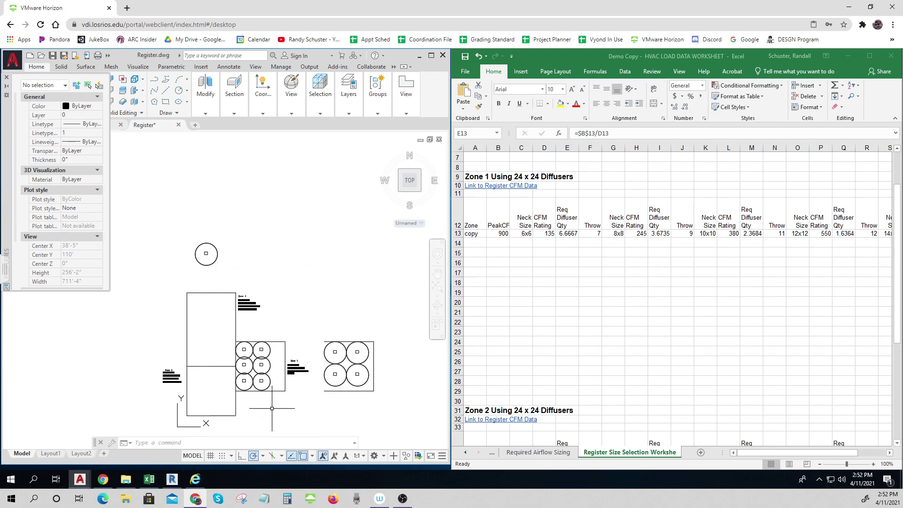
pyautogui.write('op')
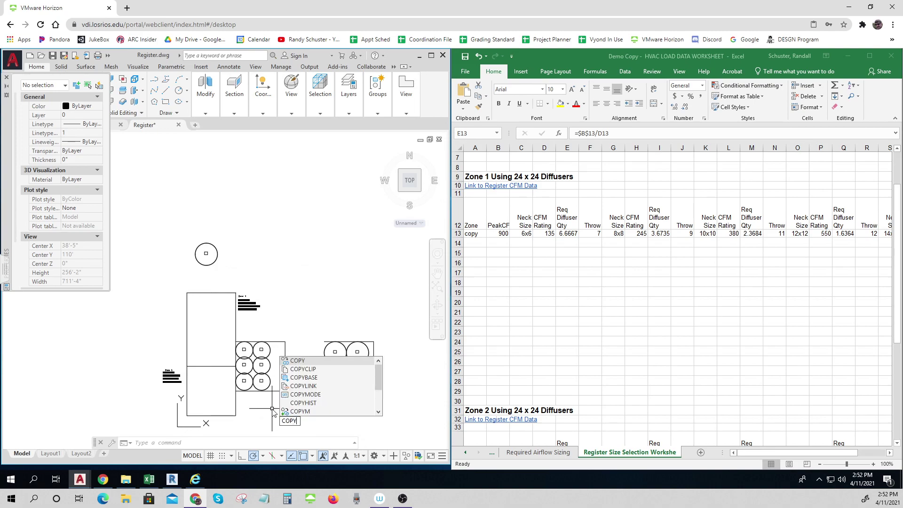
pyautogui.write('y')
pyautogui.press('Return')
pyautogui.scroll(4, 274, 374)
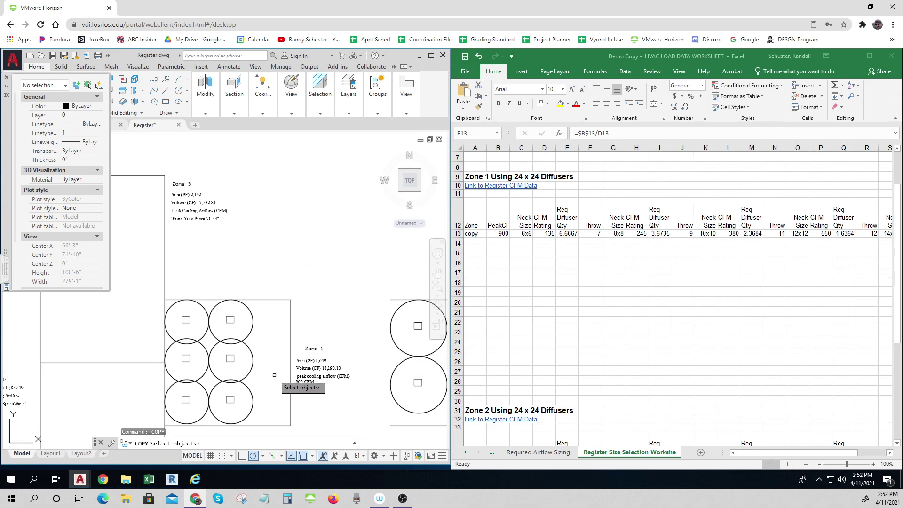
pyautogui.click(261, 398)
pyautogui.click(225, 364)
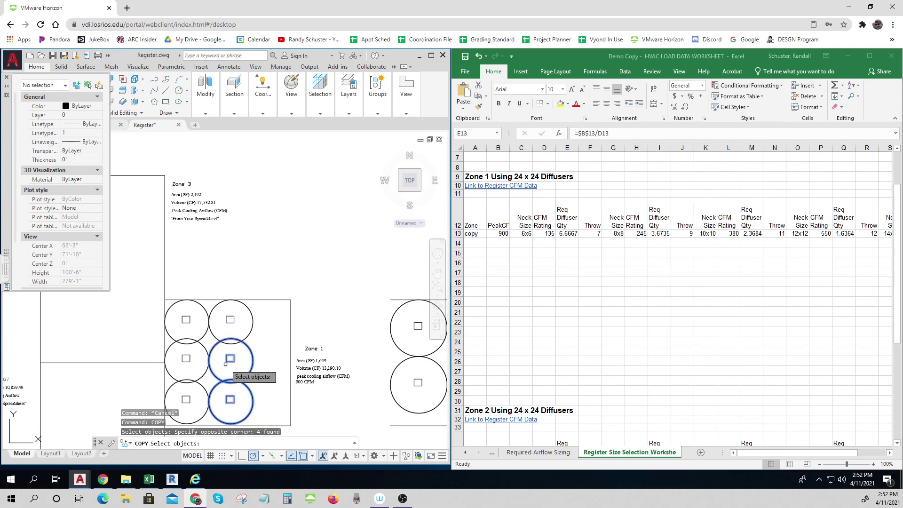
pyautogui.press('Return')
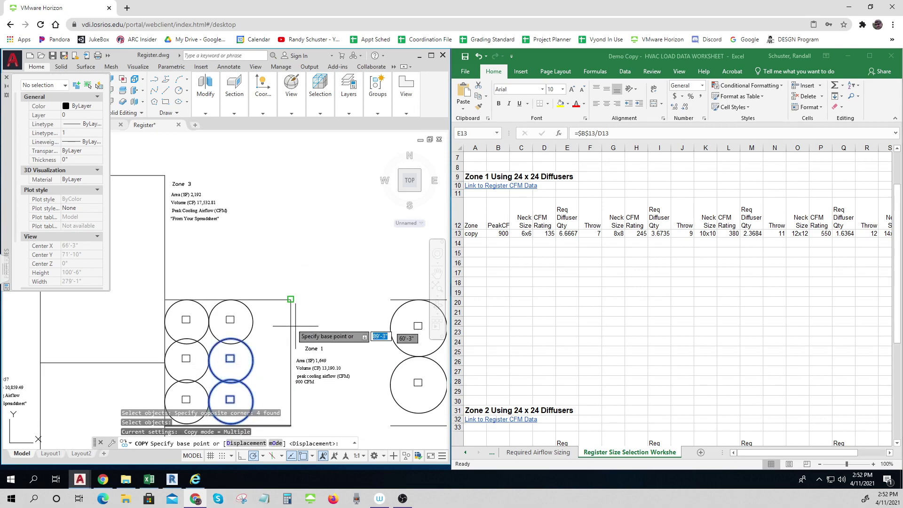
pyautogui.click(226, 258)
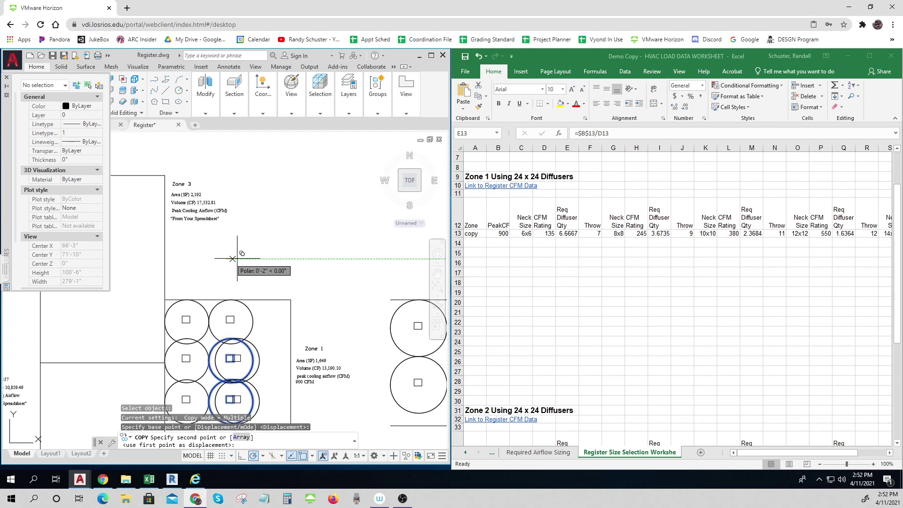
pyautogui.click(264, 258)
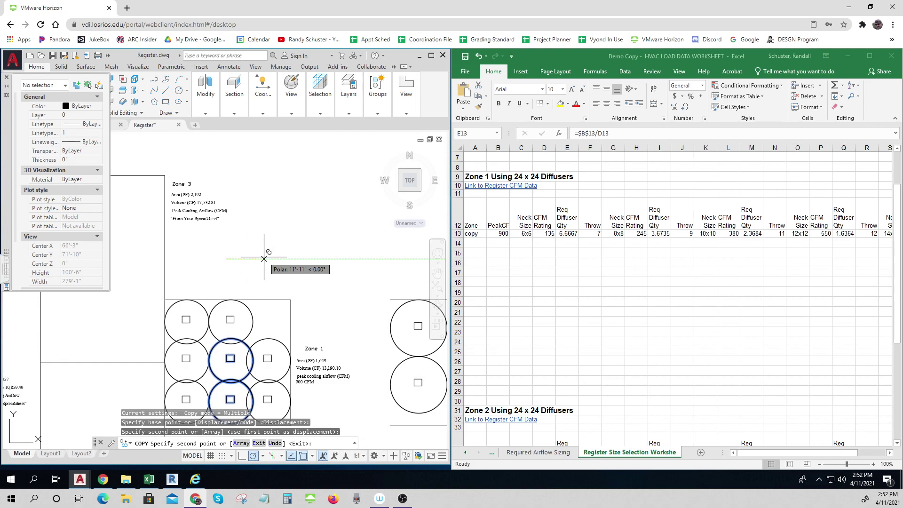
pyautogui.write('m')
pyautogui.press('Return')
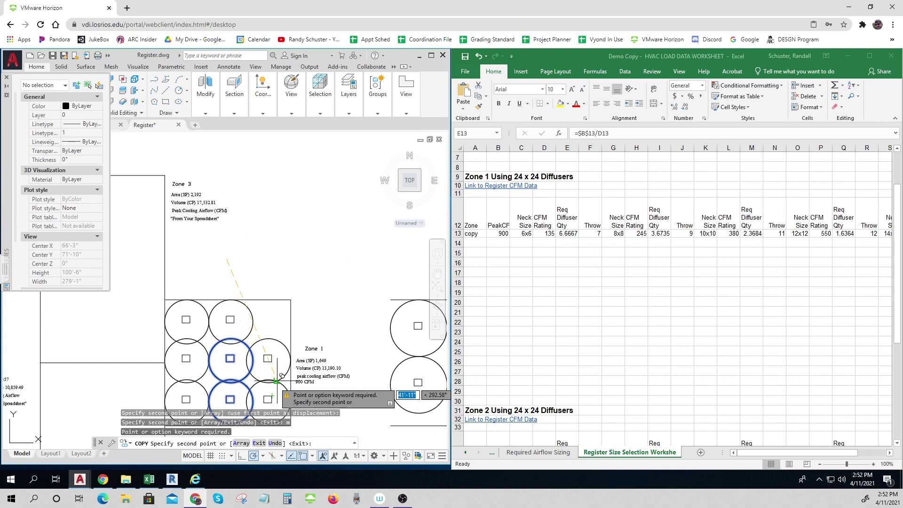
pyautogui.press('Escape')
pyautogui.press('Escape')
pyautogui.press('Escape')
# Move the two right-column diffusers and throw circles straight up about 5'-6" to center them along Zone 1's right wall.
pyautogui.write('m')
pyautogui.press('Return')
pyautogui.click(277, 407)
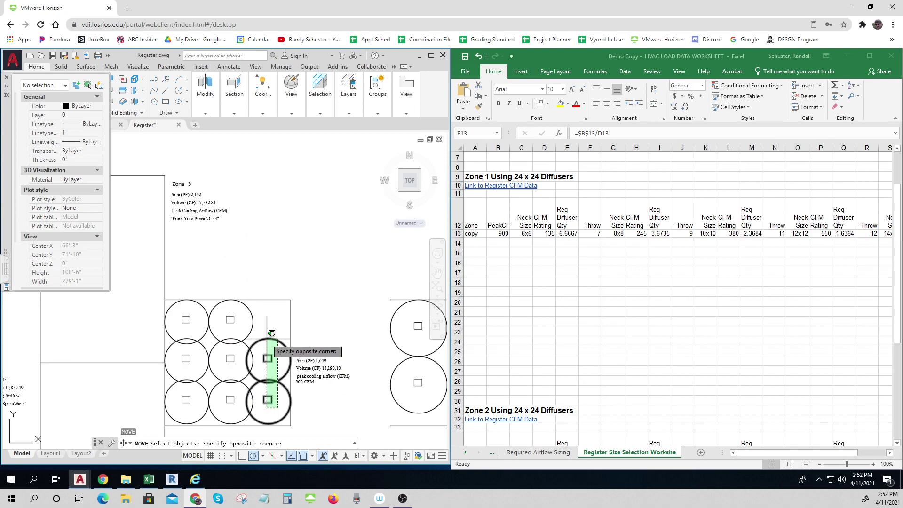
pyautogui.click(271, 335)
pyautogui.press('Return')
pyautogui.click(345, 295)
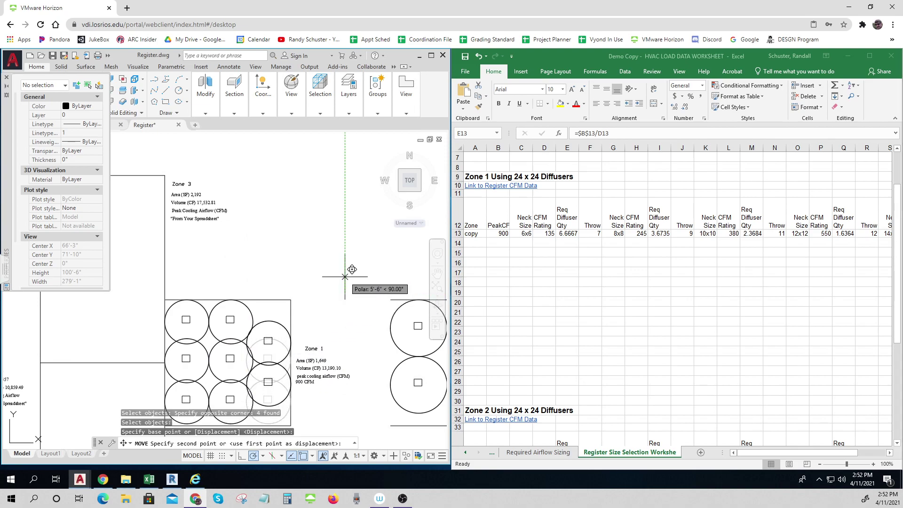
pyautogui.click(346, 277)
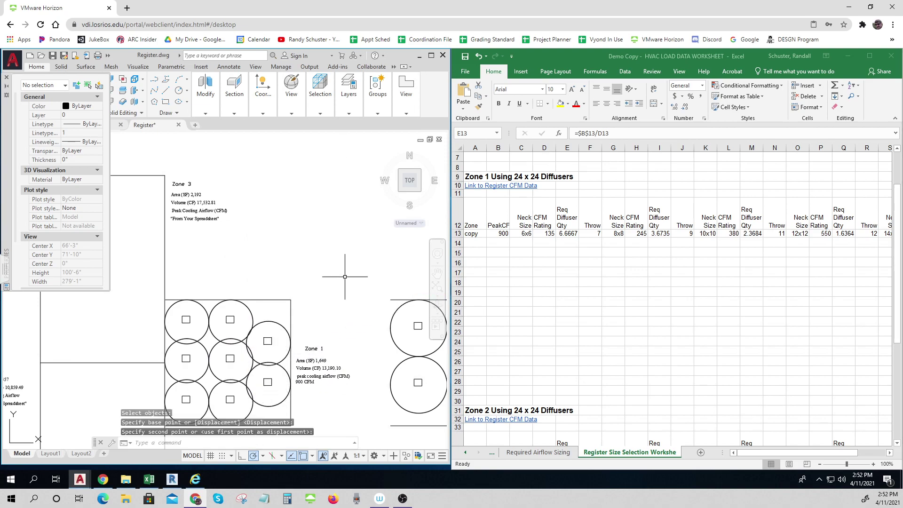
pyautogui.press('Escape')
pyautogui.press('Escape')
pyautogui.press('Escape')
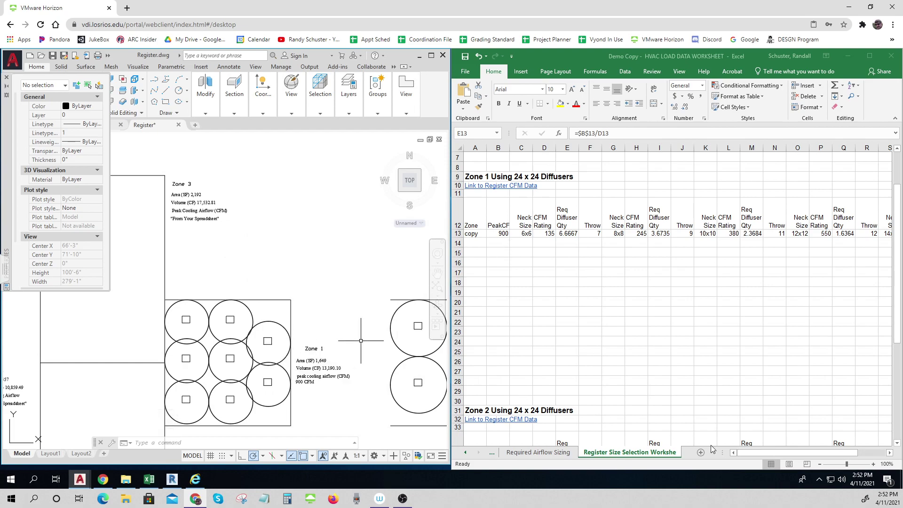
pyautogui.click(755, 457)
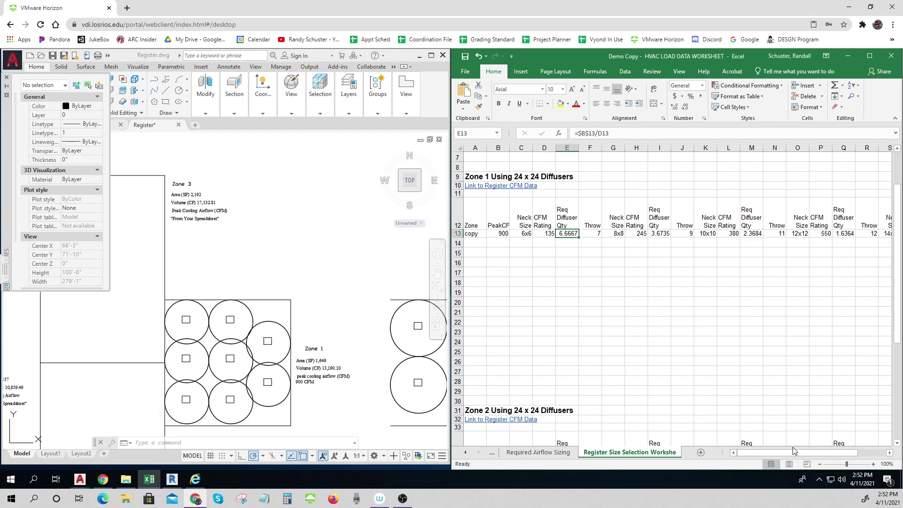
pyautogui.click(309, 429)
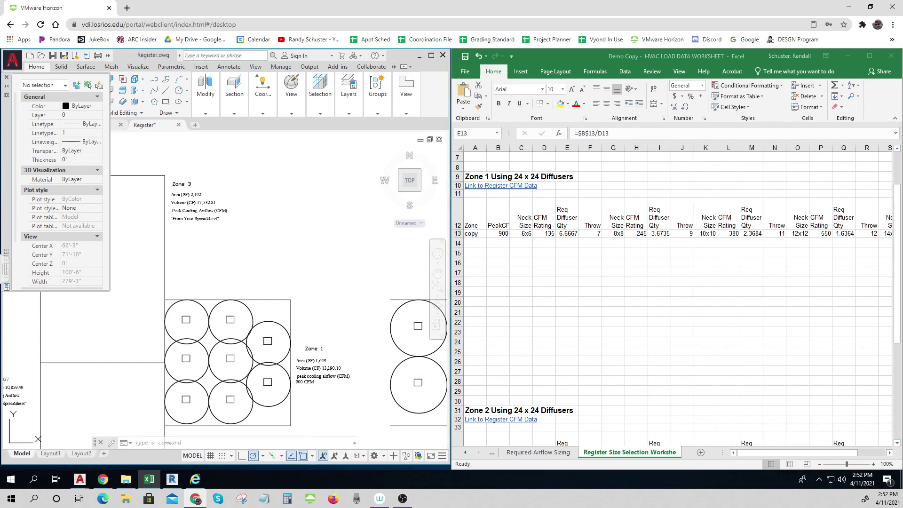
pyautogui.press('Escape')
pyautogui.press('Escape')
pyautogui.press('Escape')
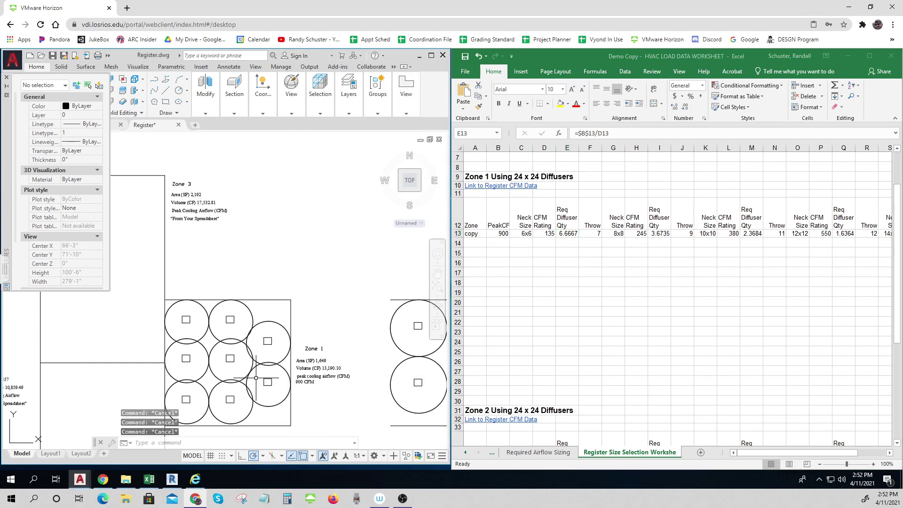
pyautogui.click(308, 432)
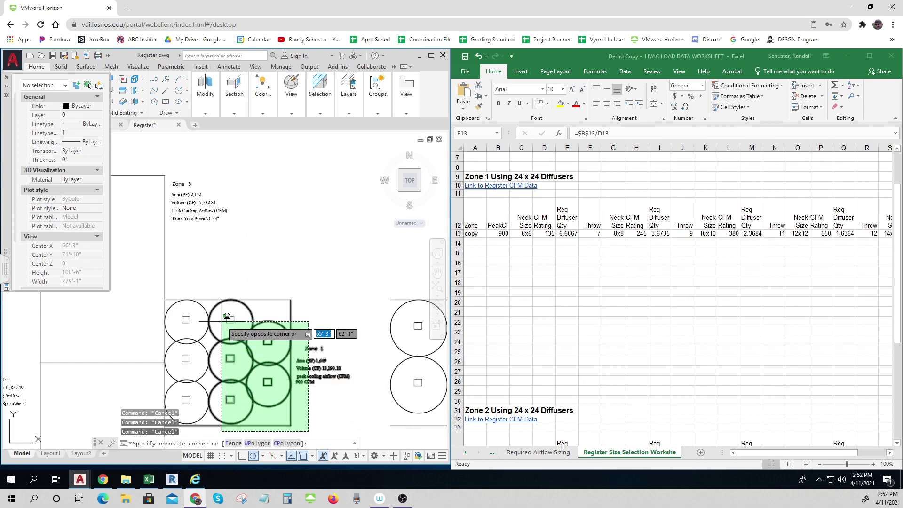
pyautogui.click(183, 283)
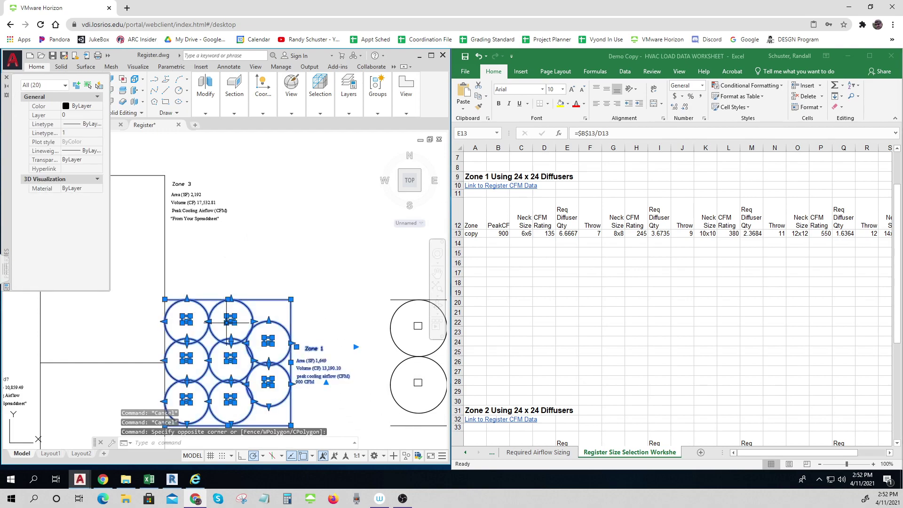
pyautogui.moveTo(227, 323)
pyautogui.click(235, 270)
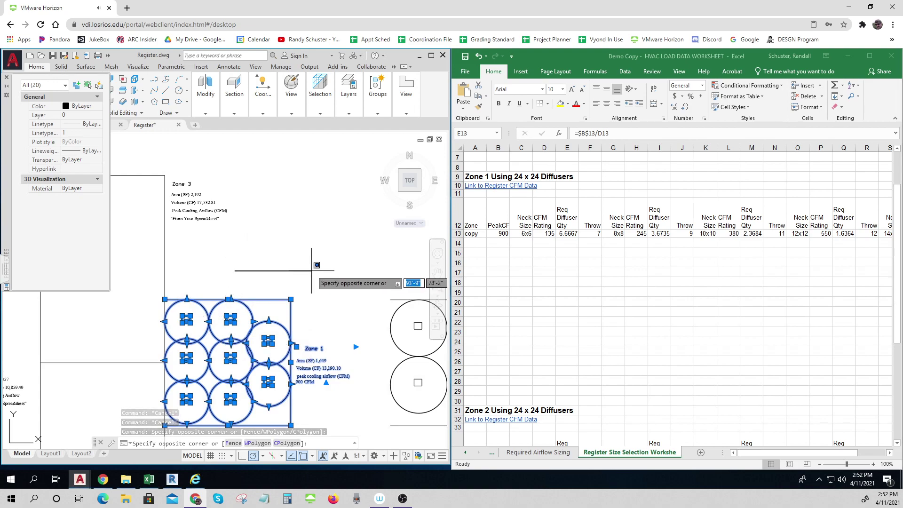
pyautogui.press('Escape')
pyautogui.press('Escape')
pyautogui.press('Escape')
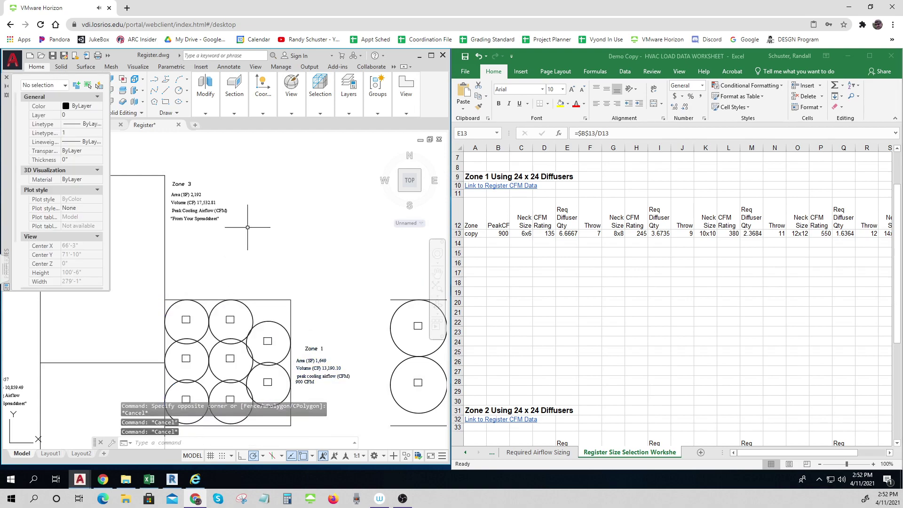
# Copy Zone 1's eight diffusers, throw circles and walls horizontally to the right, beyond the four-diffuser layout.
pyautogui.press('Return')
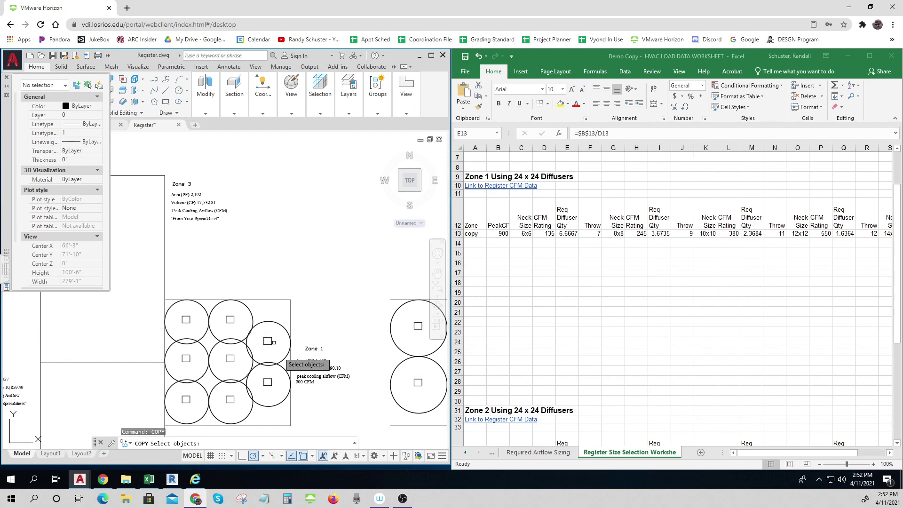
pyautogui.click(293, 431)
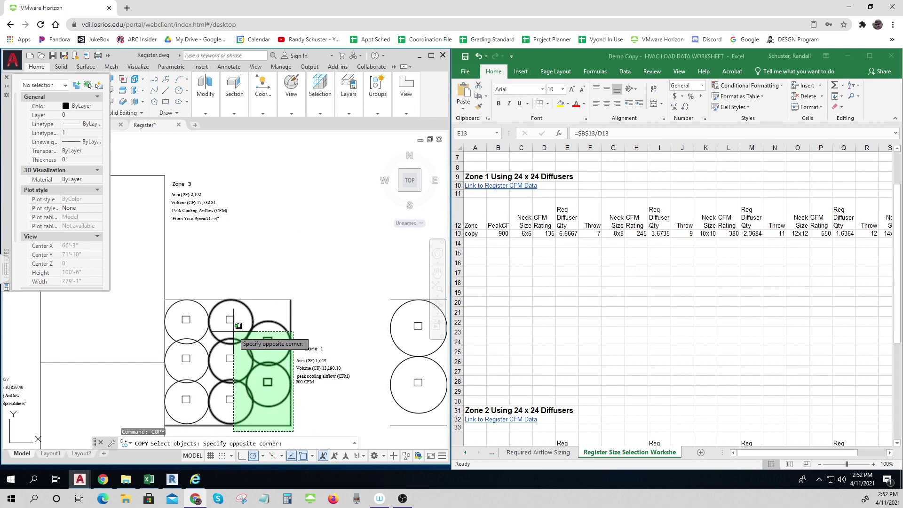
pyautogui.click(192, 287)
pyautogui.press('Return')
pyautogui.click(239, 277)
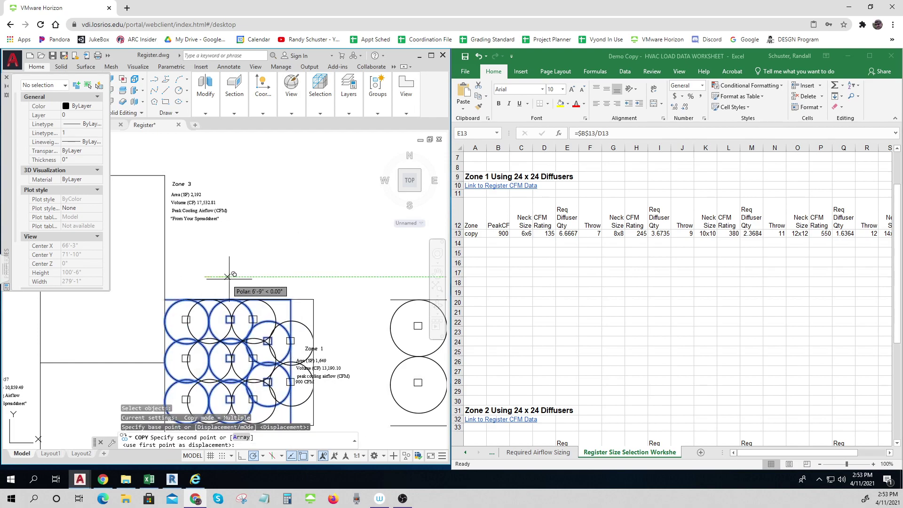
pyautogui.scroll(-2, 239, 277)
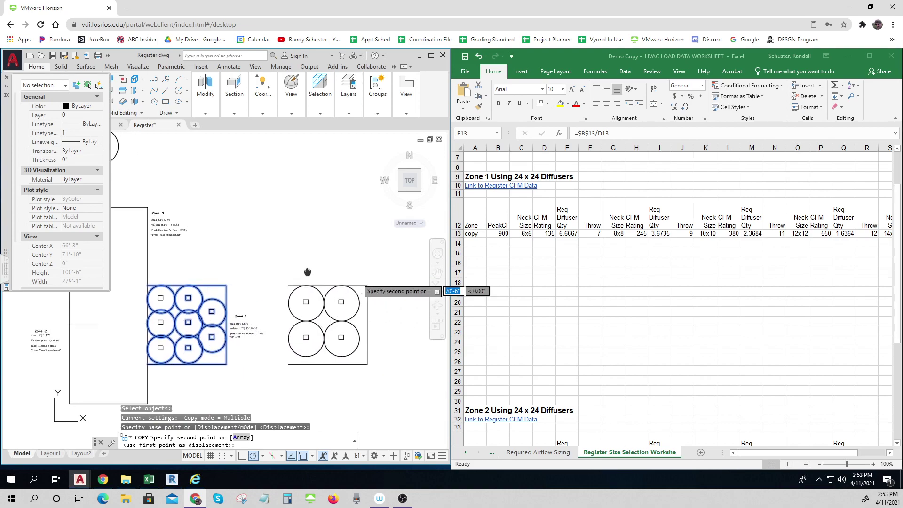
pyautogui.moveTo(352, 268); pyautogui.dragTo(238, 258, button='middle')
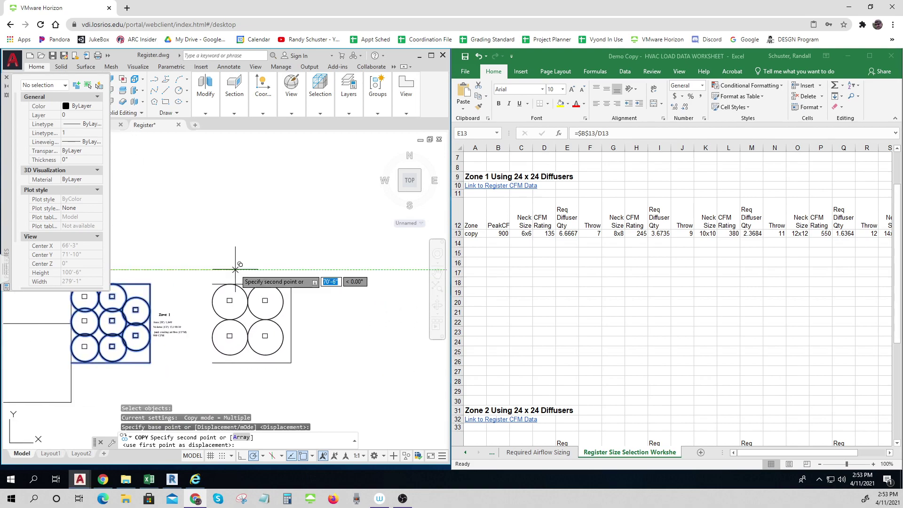
pyautogui.click(338, 269)
pyautogui.press('Escape')
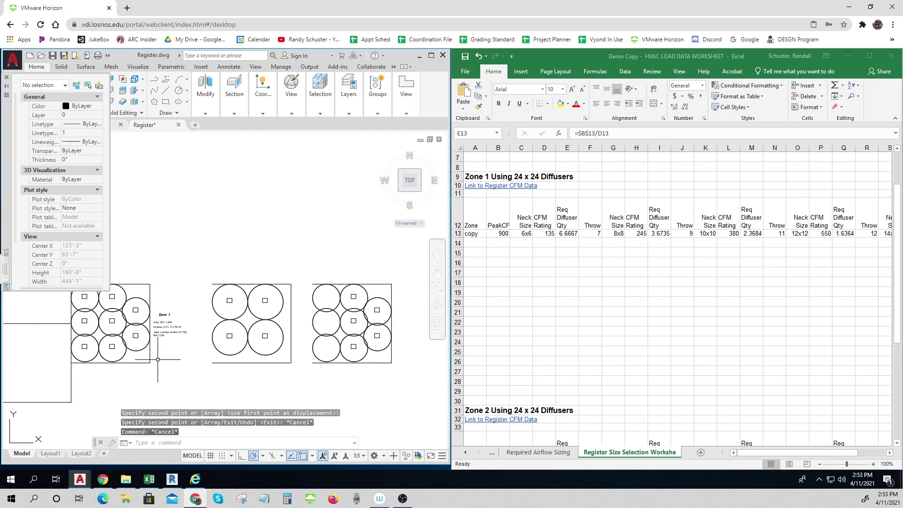
pyautogui.press('Escape')
# Delete all eight diffusers and their throw circles from the original Zone 1, keeping its walls.
pyautogui.moveTo(137, 356); pyautogui.dragTo(205, 373, button='middle')
pyautogui.moveTo(207, 373); pyautogui.dragTo(150, 312)
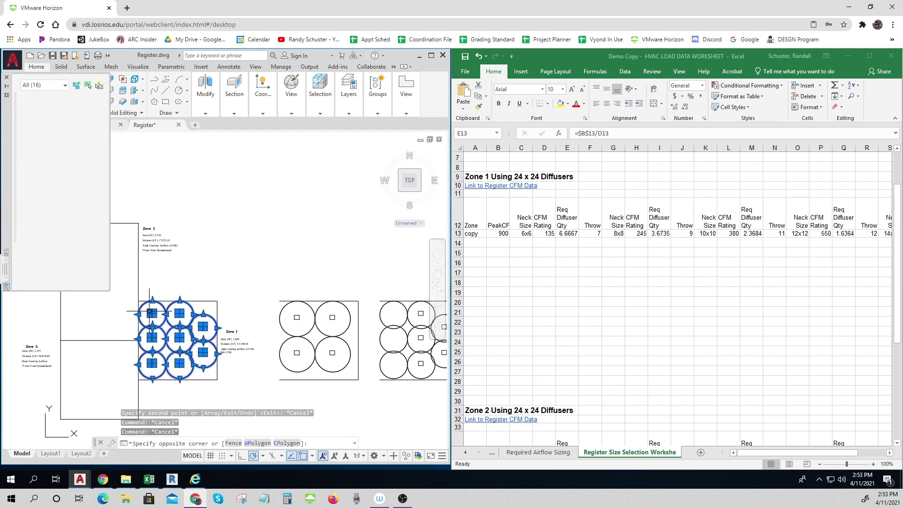
pyautogui.moveTo(152, 313)
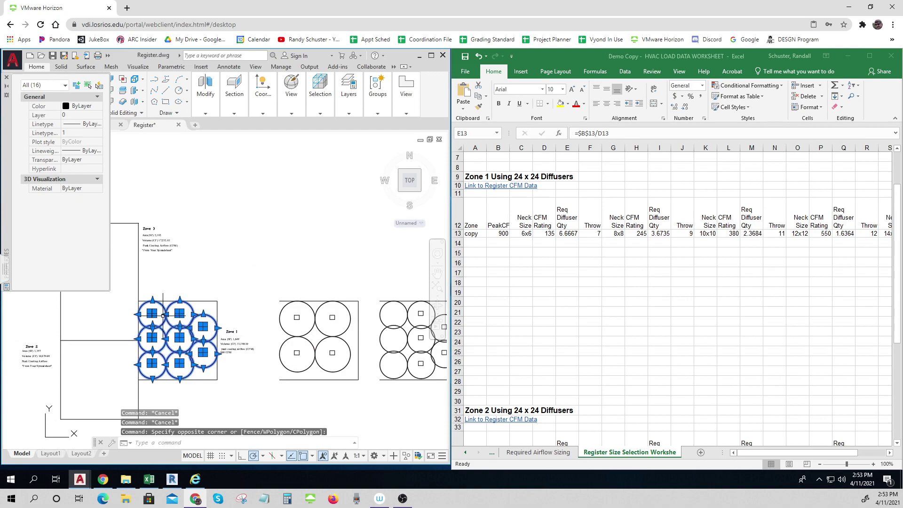
pyautogui.press('Delete')
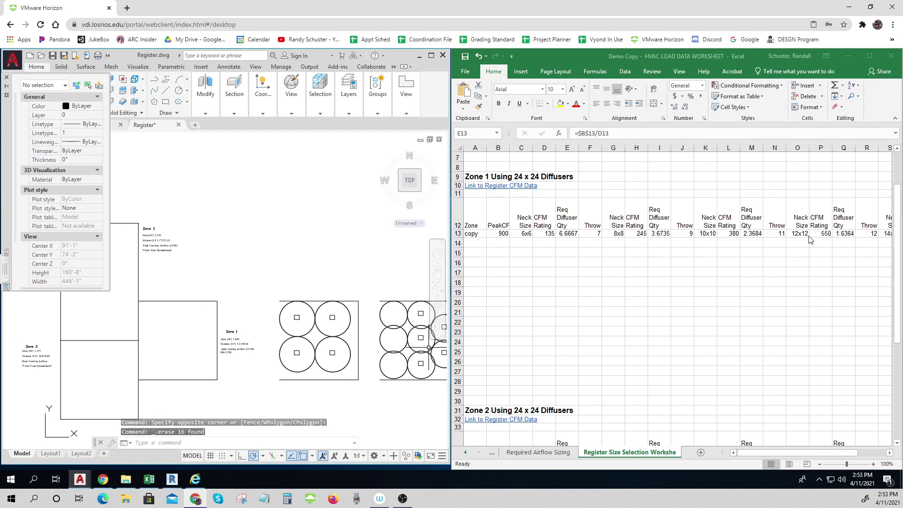
# Review the CFM ratings, required diffuser quantities and throws for the 12x12 and 14x14 necks in the Zone 1 worksheet row.
pyautogui.click(826, 257)
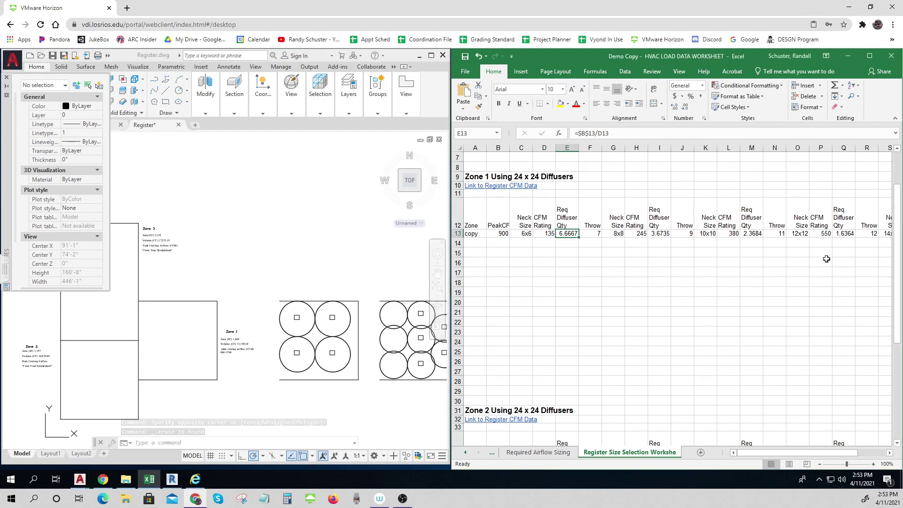
pyautogui.click(821, 233)
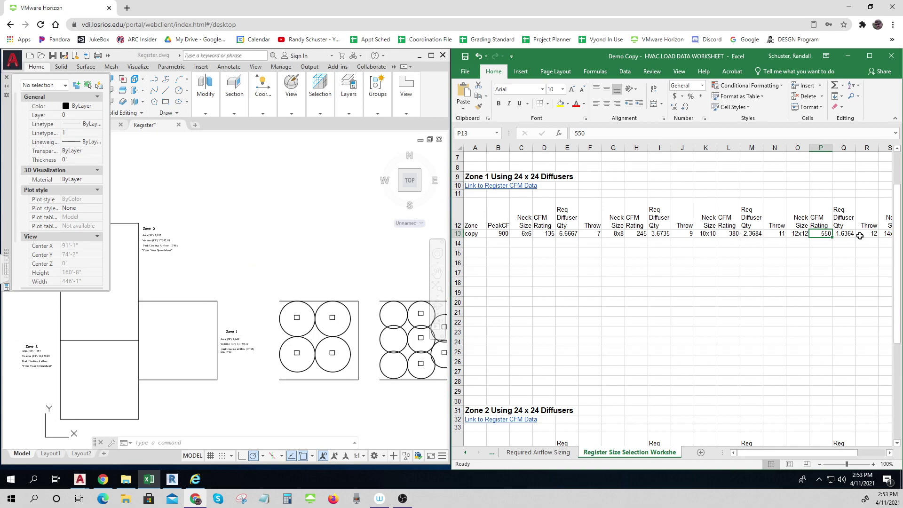
pyautogui.moveTo(769, 451); pyautogui.dragTo(800, 450)
pyautogui.moveTo(801, 453); pyautogui.dragTo(801, 453)
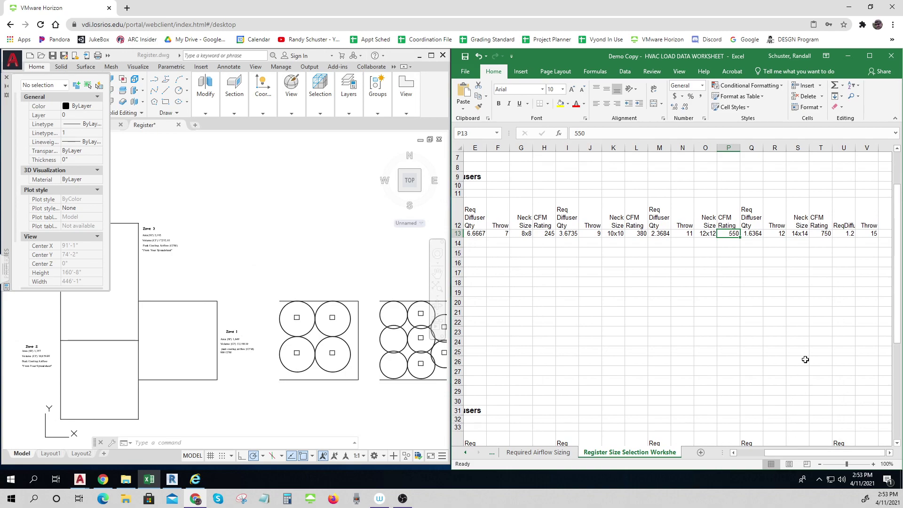
pyautogui.click(801, 234)
pyautogui.click(822, 234)
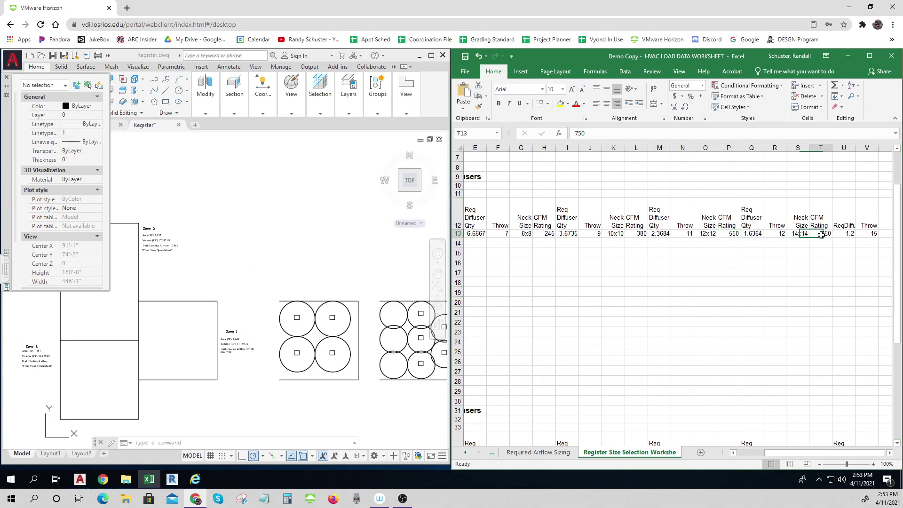
pyautogui.click(848, 233)
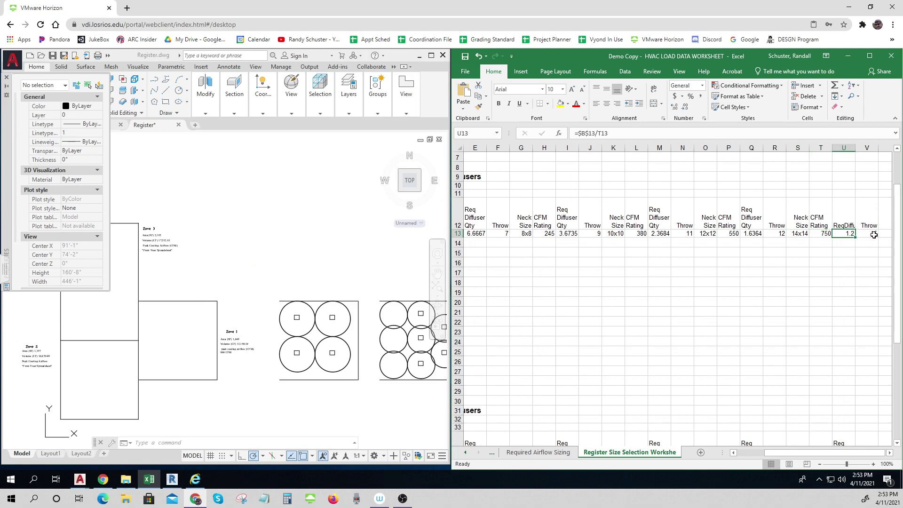
pyautogui.click(511, 412)
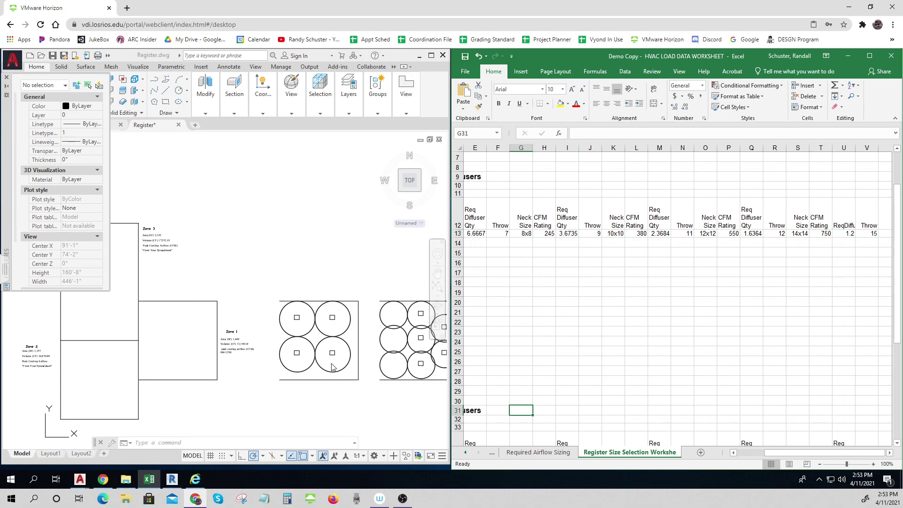
# Set the radius of the throw circle around the source diffuser above Zone 3 to 15'.
pyautogui.click(286, 282)
pyautogui.click(273, 258)
pyautogui.press('Escape')
pyautogui.press('Escape')
pyautogui.scroll(2, 282, 261)
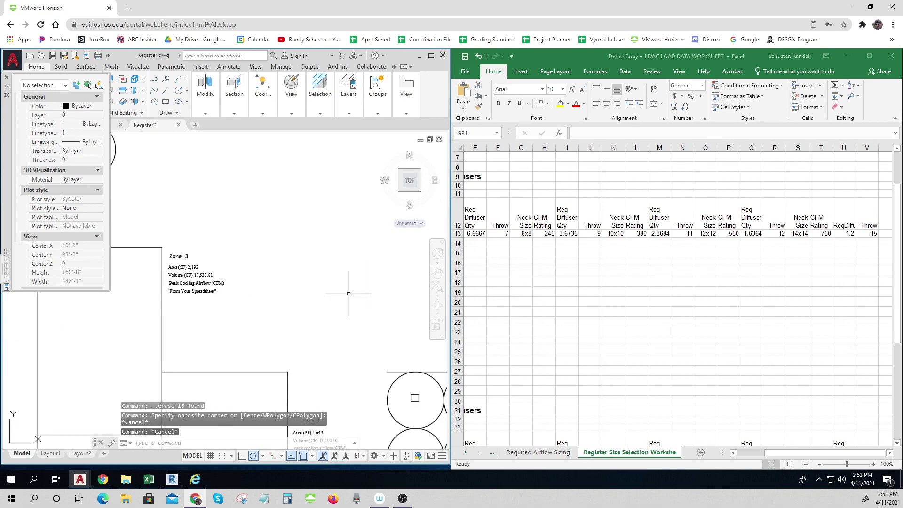
pyautogui.moveTo(196, 220); pyautogui.dragTo(313, 258, button='middle')
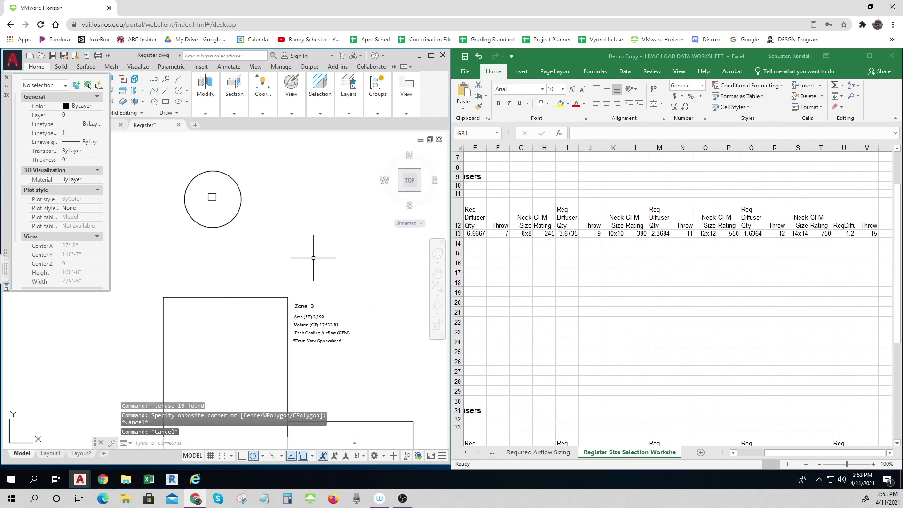
pyautogui.click(236, 210)
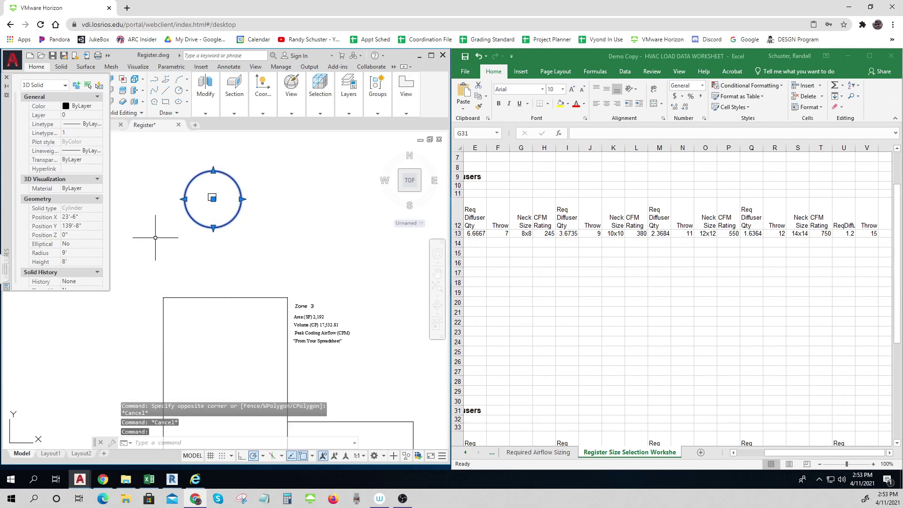
pyautogui.click(78, 253)
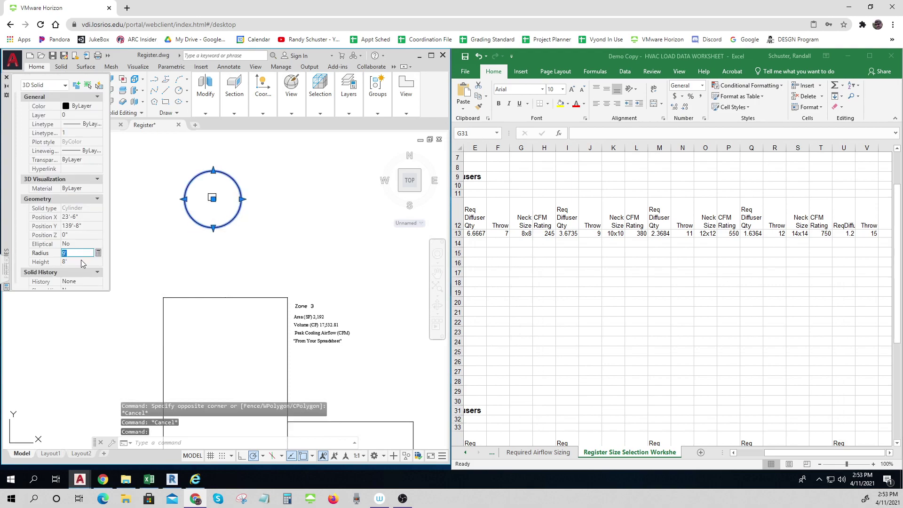
pyautogui.write('15')
pyautogui.click(82, 260)
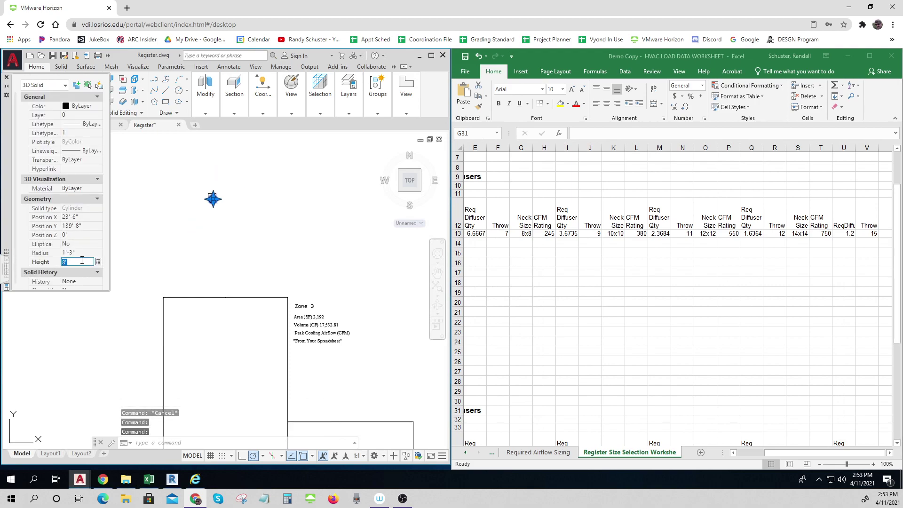
pyautogui.click(82, 253)
pyautogui.write("15'")
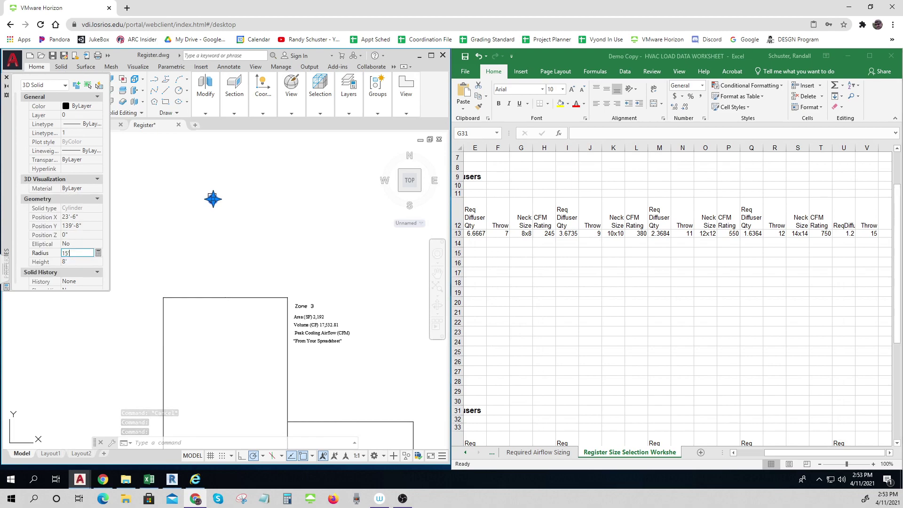
pyautogui.click(82, 261)
pyautogui.press('Escape')
pyautogui.press('Escape')
pyautogui.press('Escape')
# Copy the source diffuser and its 15' throw circle into Zone 1, placing the circle's top at the upper wall's midpoint.
pyautogui.scroll(-4, 221, 254)
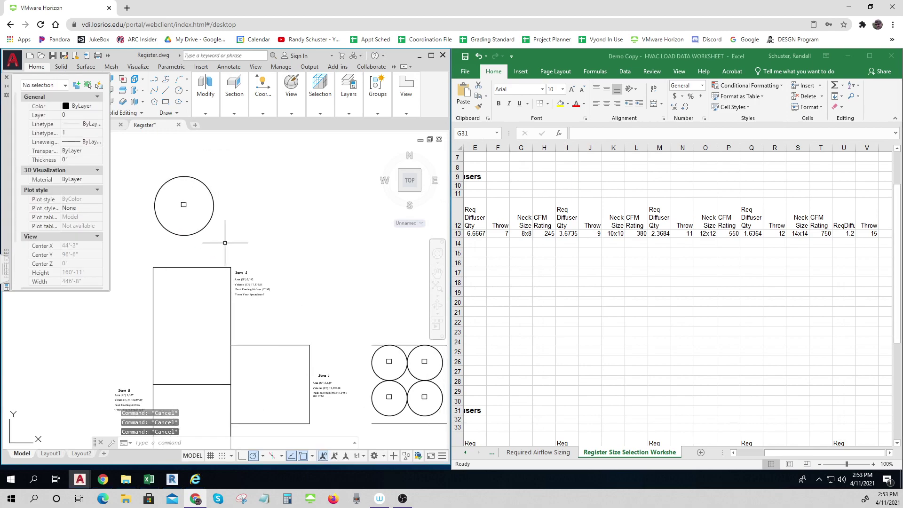
pyautogui.write('copy')
pyautogui.press('Return')
pyautogui.click(248, 241)
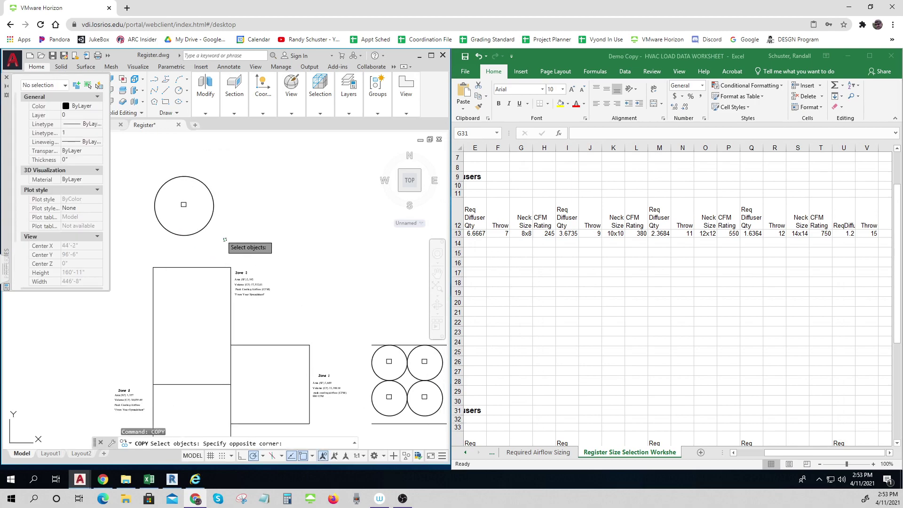
pyautogui.click(166, 182)
pyautogui.press('Return')
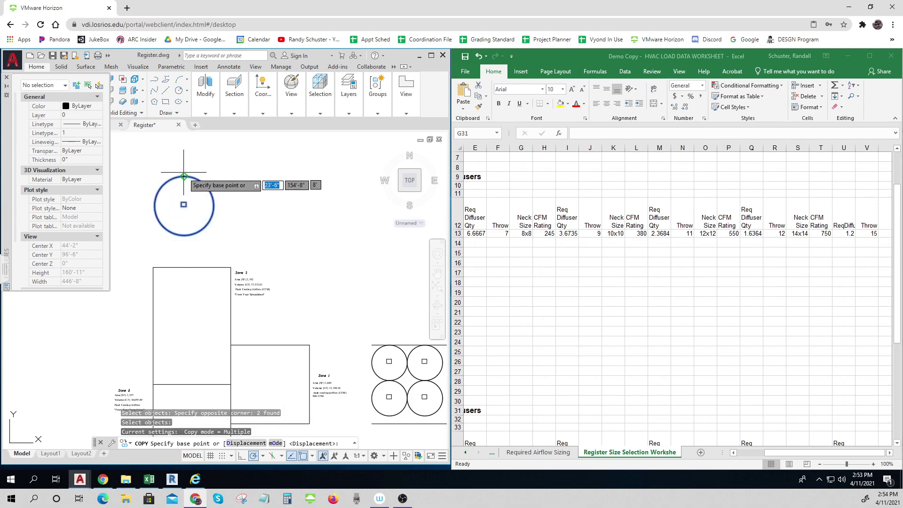
pyautogui.click(184, 177)
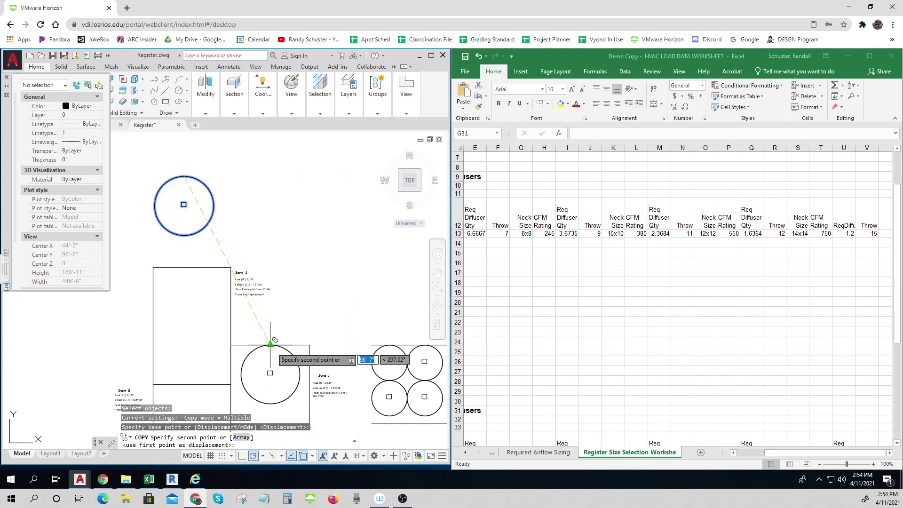
pyautogui.click(270, 345)
pyautogui.press('Escape')
# Copy the Zone 1 diffuser and throw circle straight down so the circle's bottom touches the lower wall's midpoint.
pyautogui.moveTo(312, 302); pyautogui.dragTo(312, 246, button='middle')
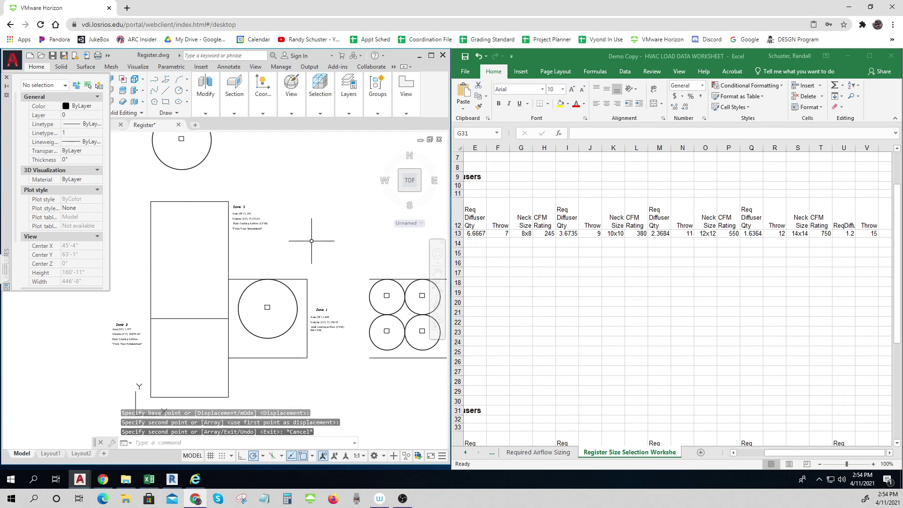
pyautogui.press('Return')
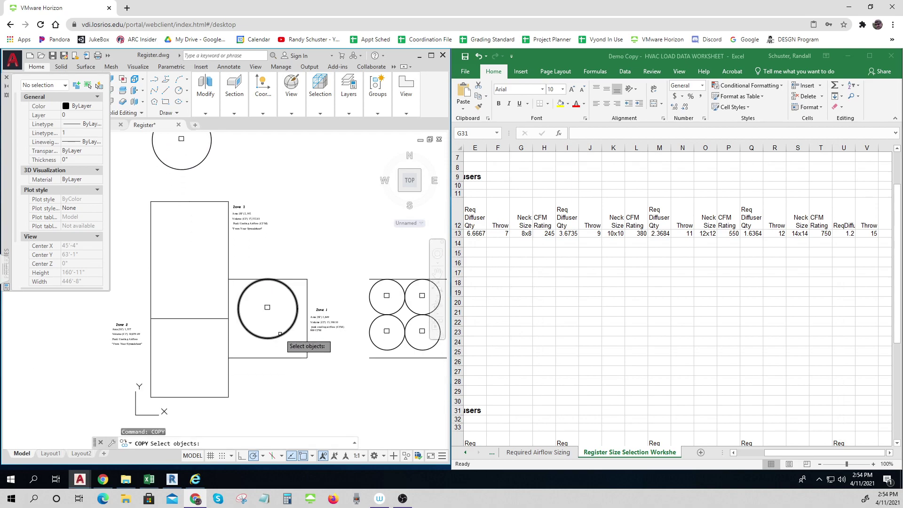
pyautogui.click(285, 349)
pyautogui.click(264, 289)
pyautogui.press('Return')
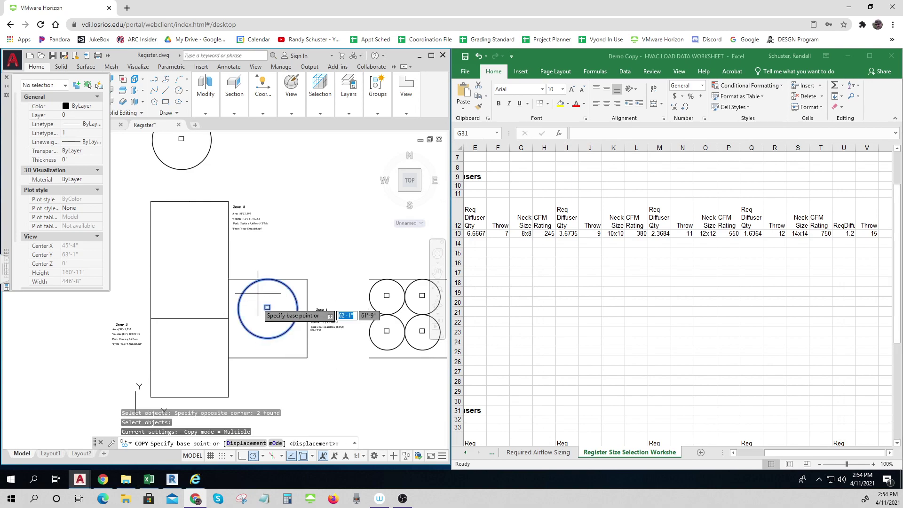
pyautogui.click(267, 337)
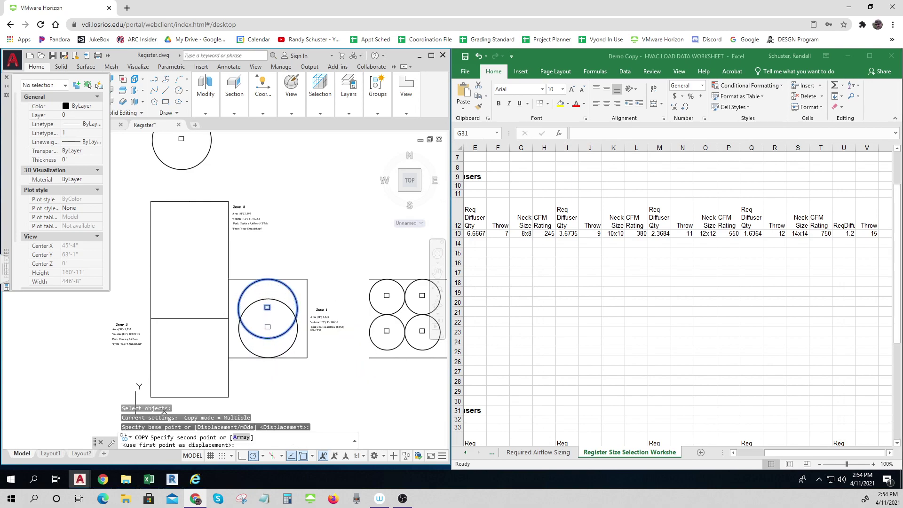
pyautogui.click(267, 358)
pyautogui.press('Escape')
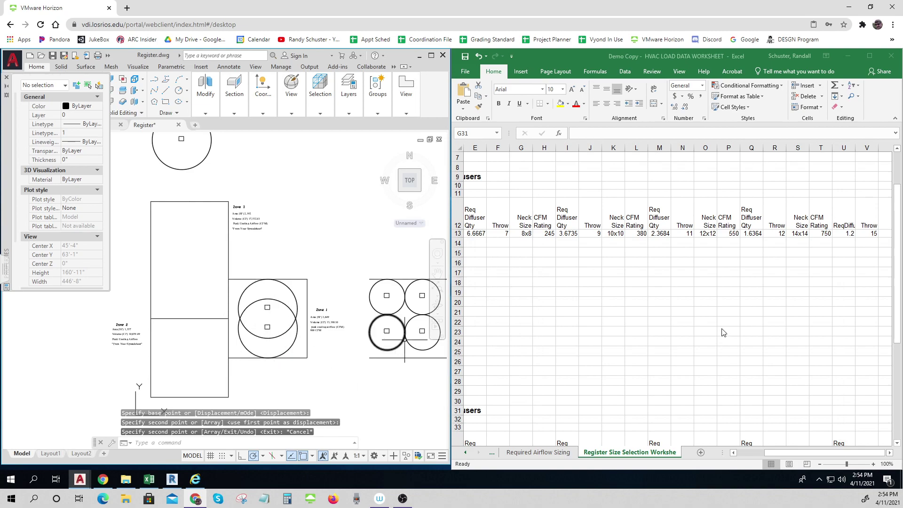
# Set the radius of both throw circles in Zone 1 to 12'.
pyautogui.click(292, 289)
pyautogui.click(297, 326)
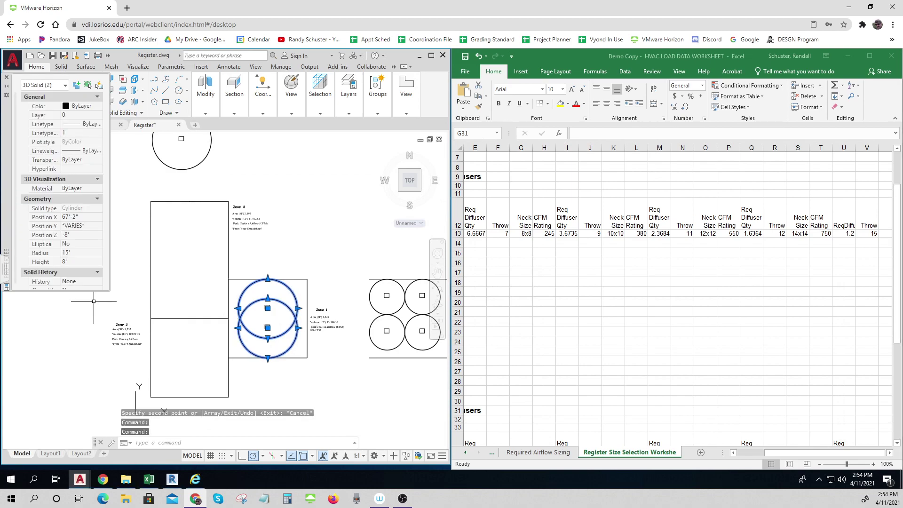
pyautogui.click(80, 254)
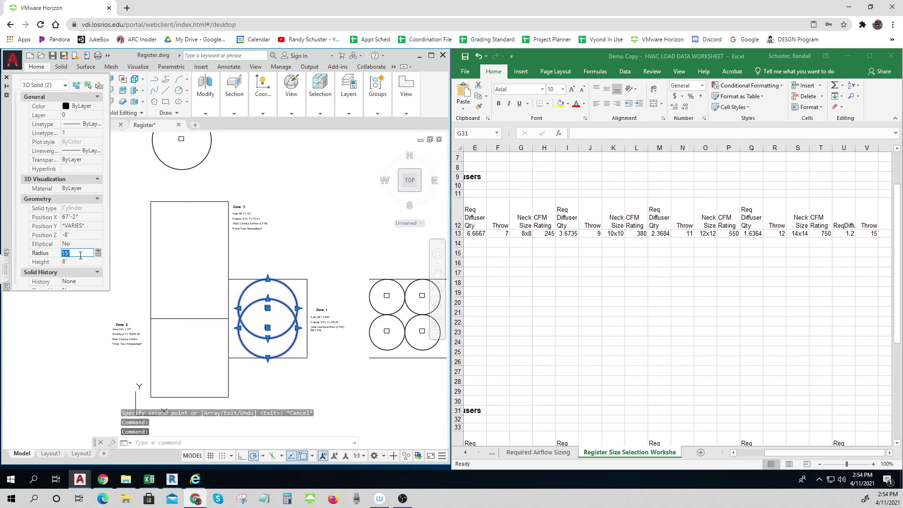
pyautogui.write('12')
pyautogui.press('Tab')
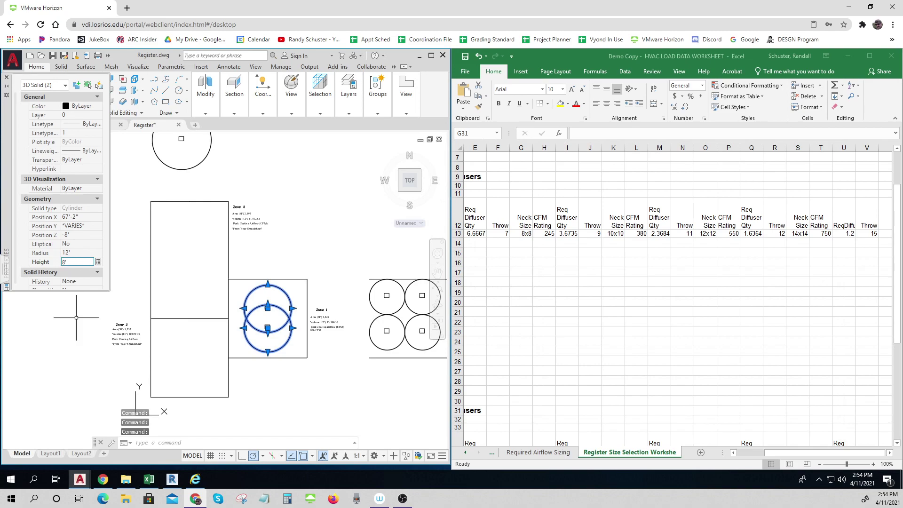
pyautogui.click(97, 324)
pyautogui.press('Escape')
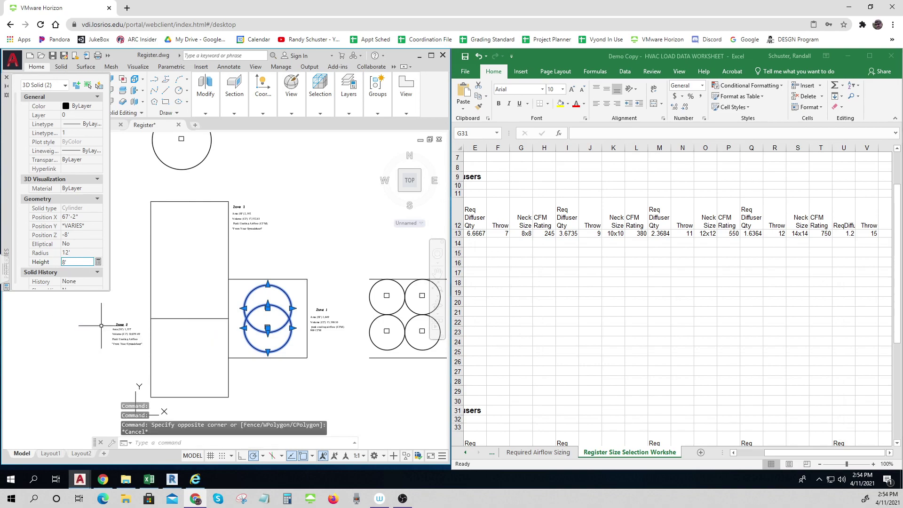
pyautogui.press('Escape')
pyautogui.press('Escape')
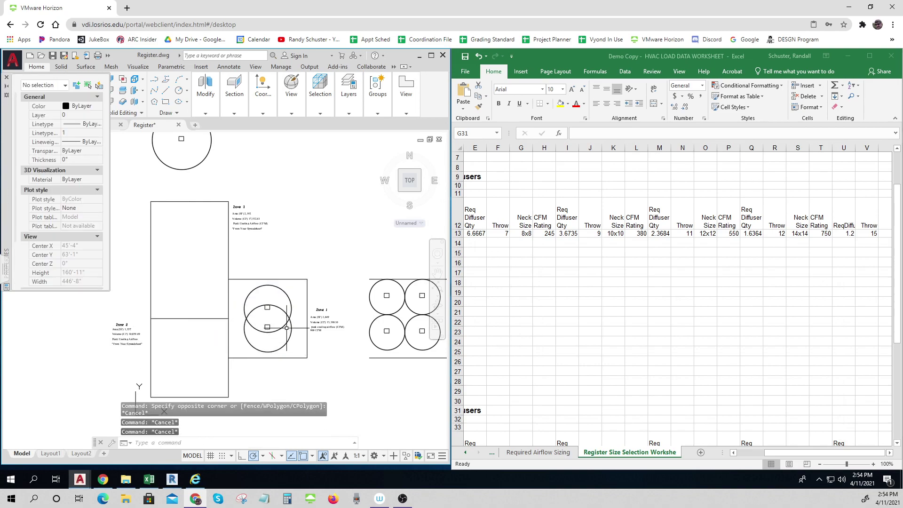
pyautogui.scroll(4, 274, 327)
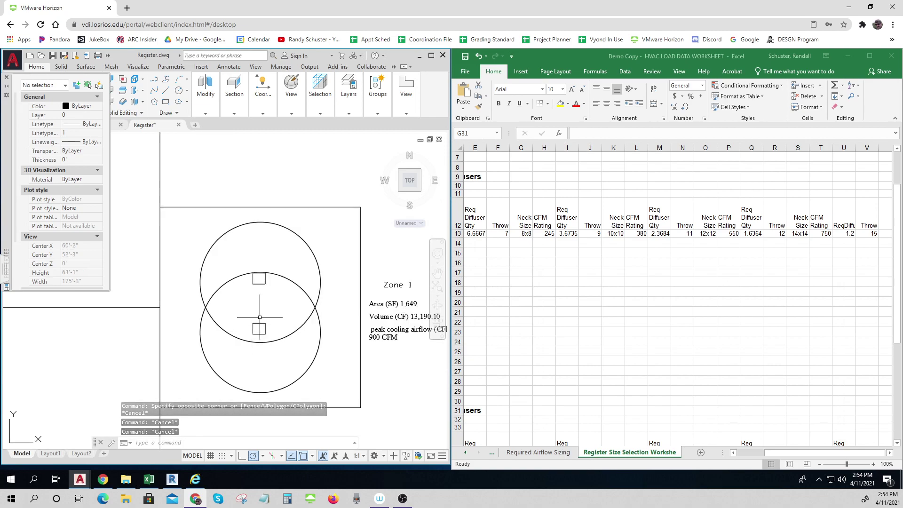
pyautogui.click(262, 281)
pyautogui.click(257, 292)
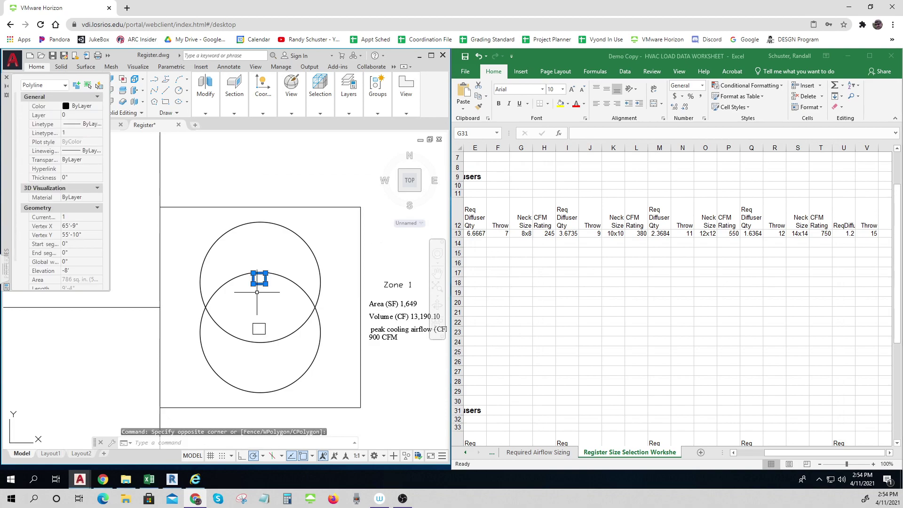
pyautogui.write('m')
pyautogui.press('Return')
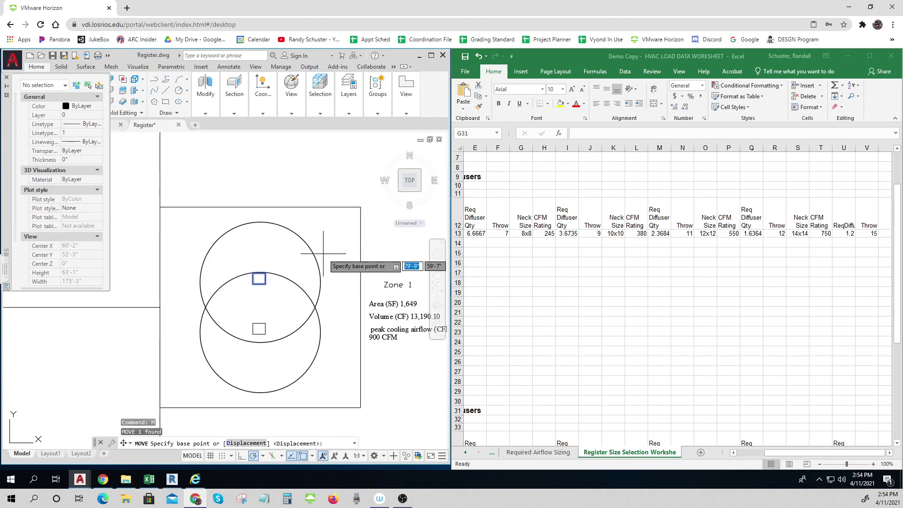
pyautogui.press('Escape')
pyautogui.press('Escape')
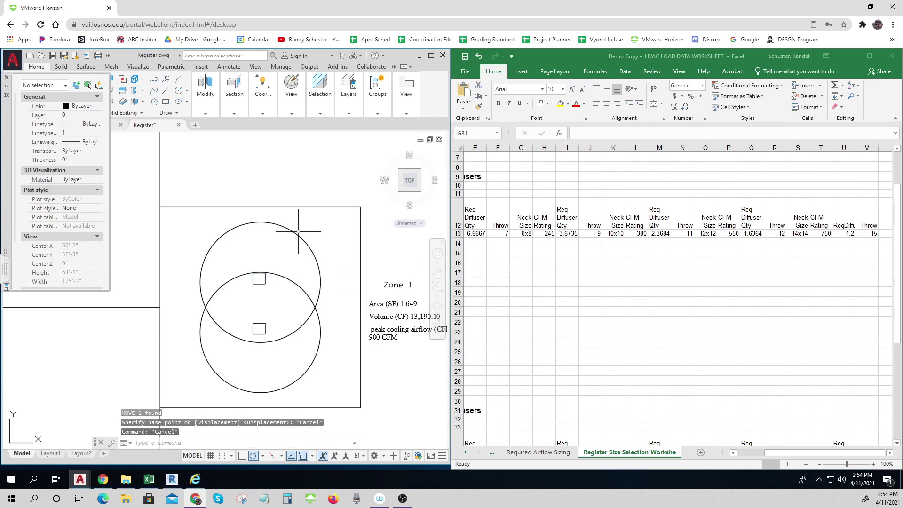
# Move the upper Zone 1 diffuser and its throw circle straight up so the circle's top touches the upper wall.
pyautogui.write('m')
pyautogui.press('Return')
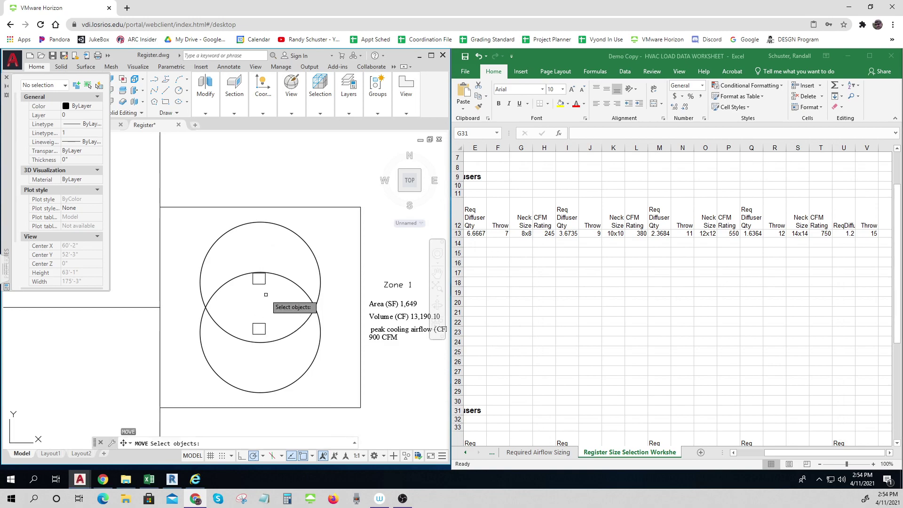
pyautogui.click(267, 289)
pyautogui.click(259, 278)
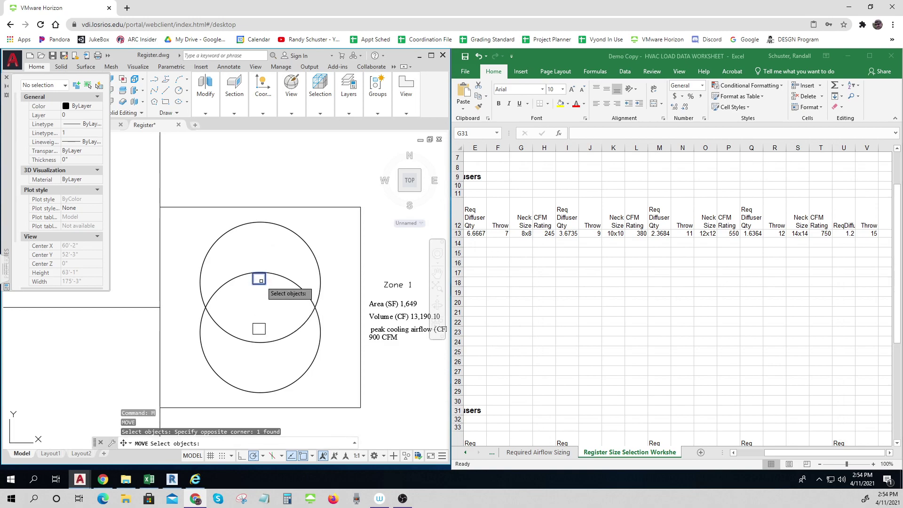
pyautogui.click(288, 229)
pyautogui.press('Return')
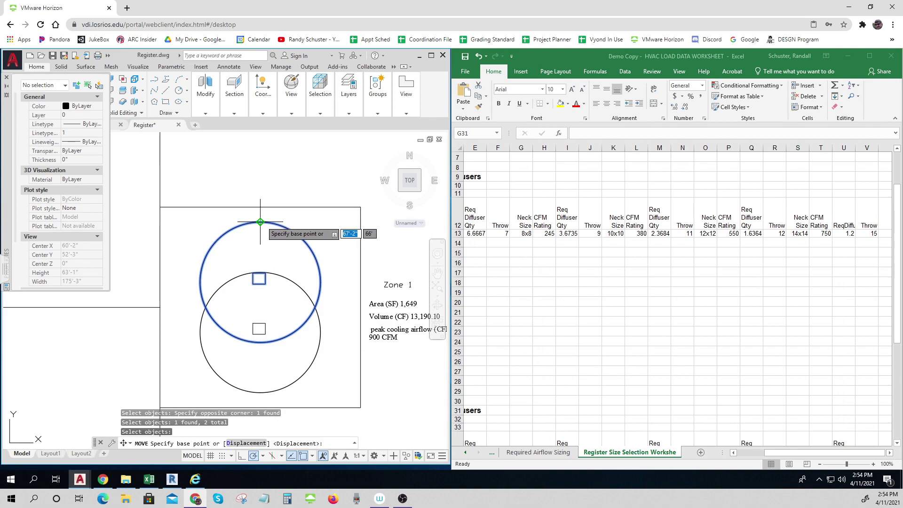
pyautogui.click(260, 222)
pyautogui.click(267, 199)
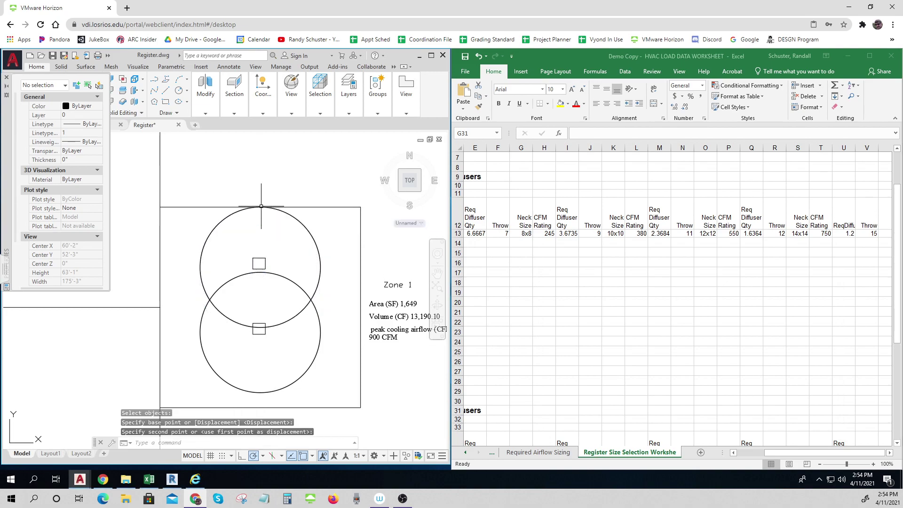
# Move the lower Zone 1 diffuser and its throw circle straight down so the circle's bottom touches the lower wall.
pyautogui.click(276, 345)
pyautogui.click(249, 332)
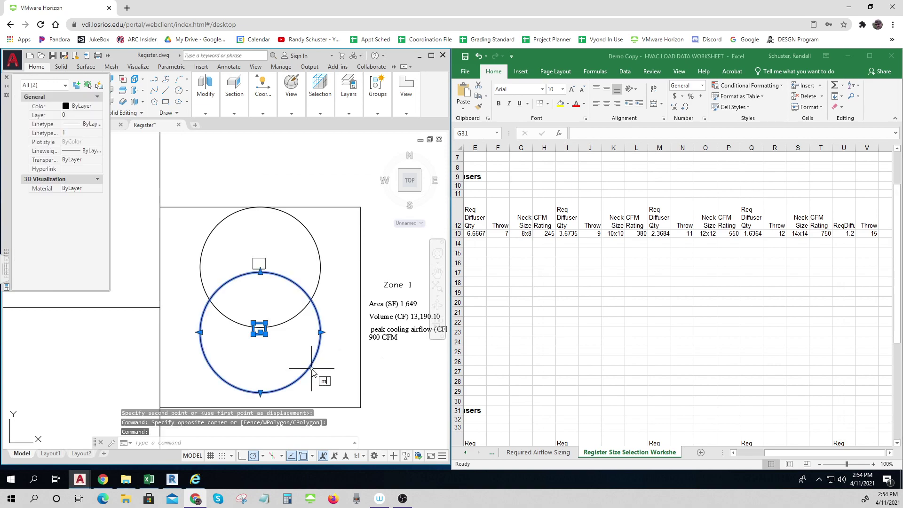
pyautogui.press('Return')
pyautogui.click(260, 393)
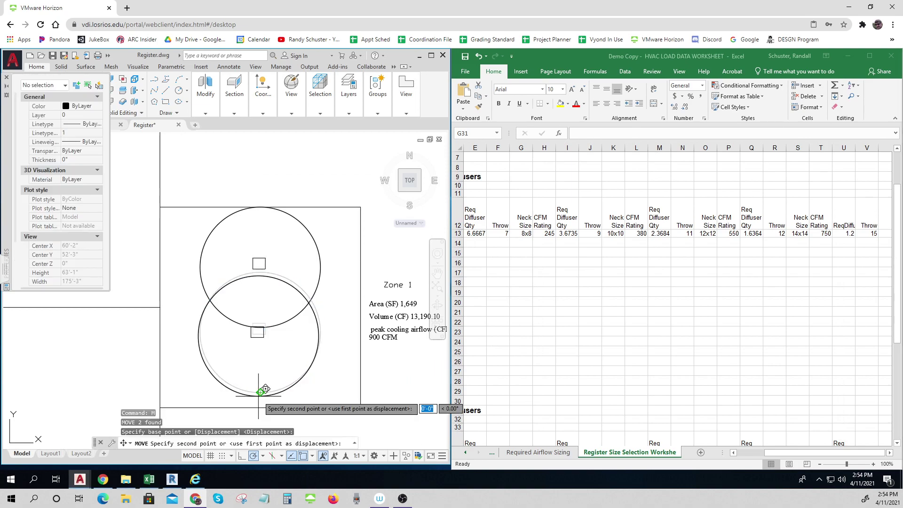
pyautogui.click(260, 405)
pyautogui.press('Escape')
pyautogui.press('Escape')
pyautogui.scroll(-2, 301, 358)
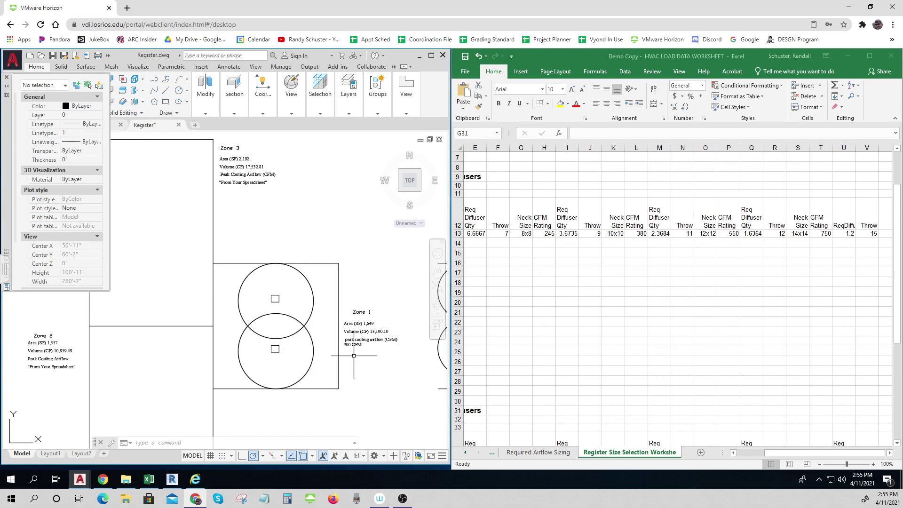
# Examine the alternative Zone 1 layout with the smallest throw circles, highlighting all of its objects.
pyautogui.scroll(-5, 347, 355)
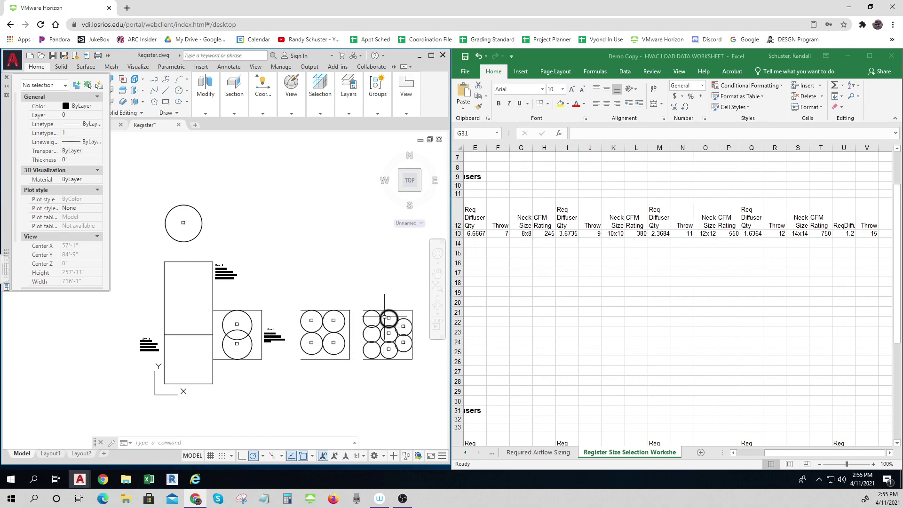
pyautogui.click(358, 300)
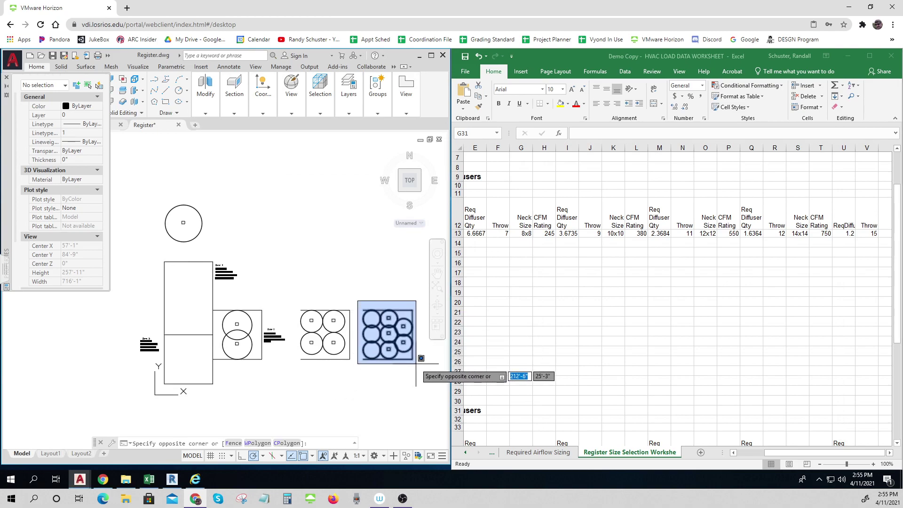
pyautogui.click(417, 378)
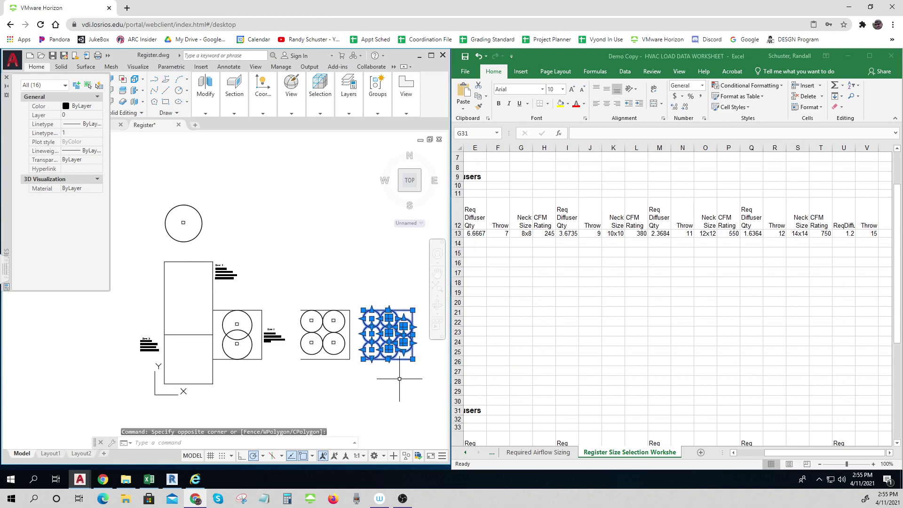
pyautogui.press('Escape')
pyautogui.press('Escape')
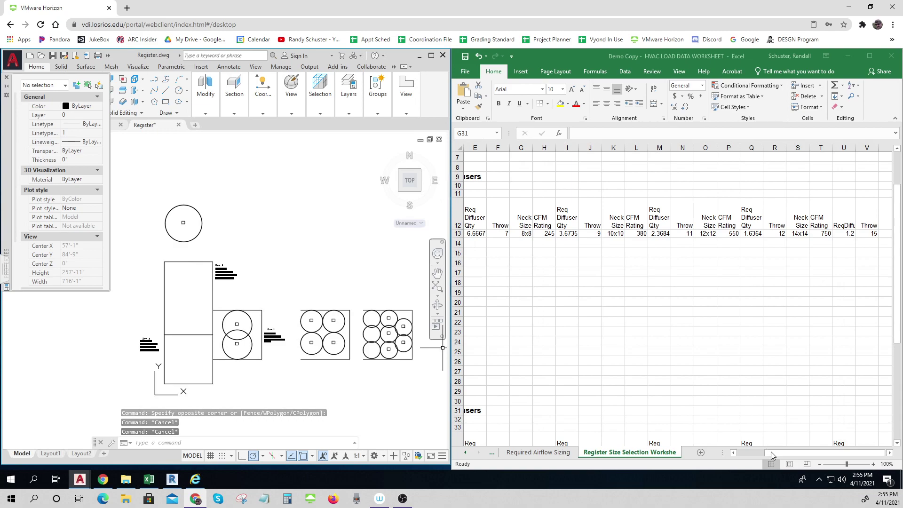
# Review the Zone 1 worksheet row from peak CFM through the 6x6 neck size, CFM rating and required diffuser quantity.
pyautogui.click(750, 452)
pyautogui.moveTo(755, 452); pyautogui.dragTo(743, 452)
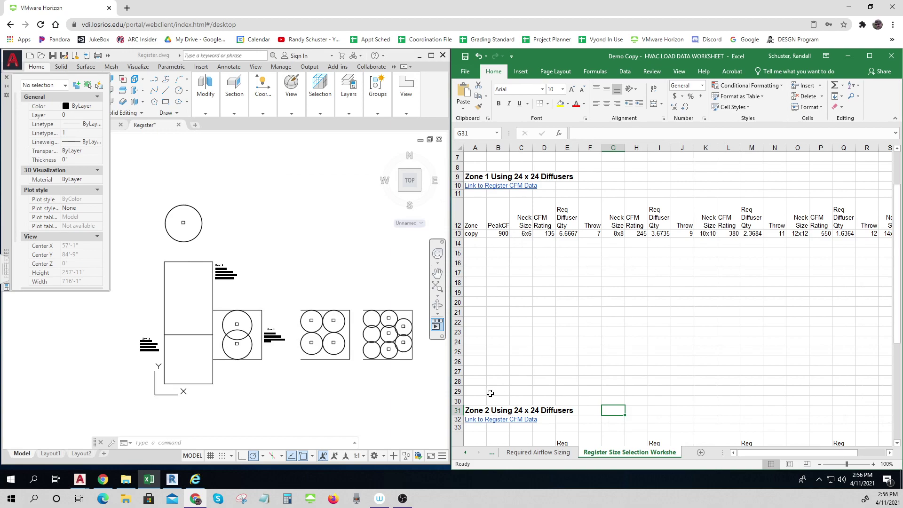
pyautogui.click(404, 346)
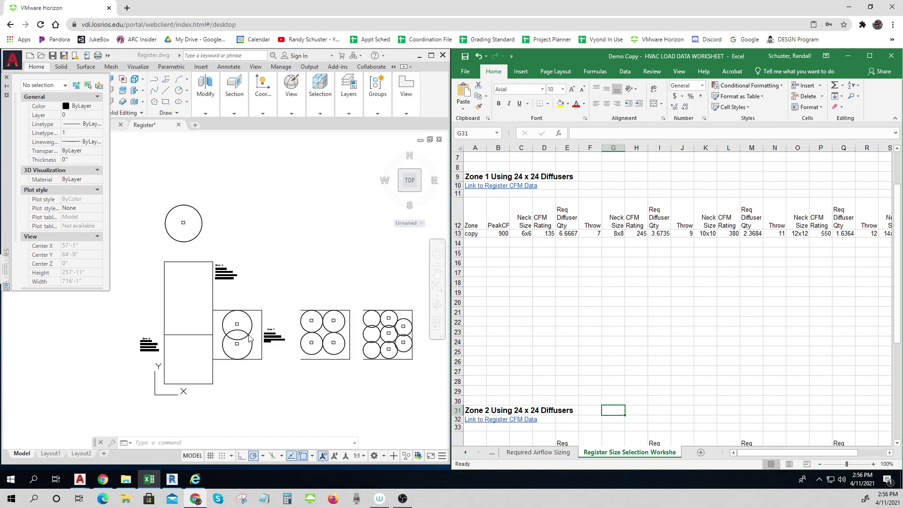
pyautogui.click(635, 312)
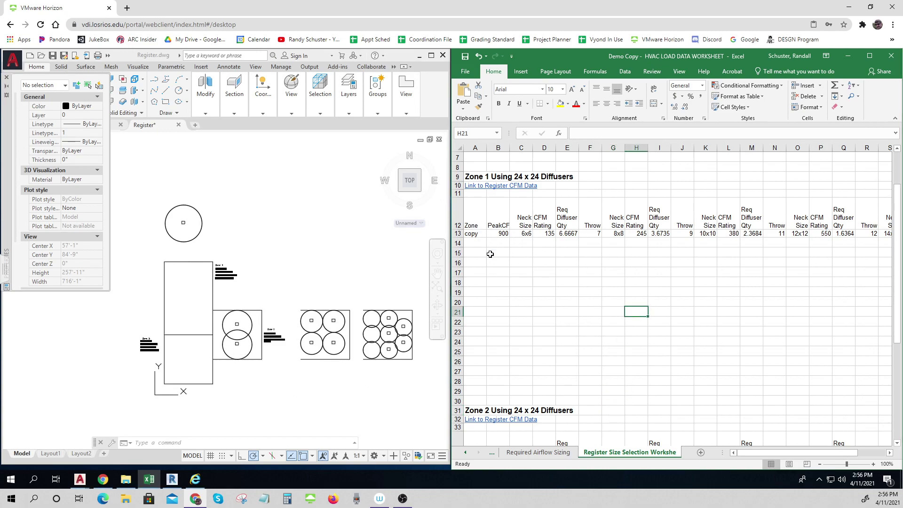
pyautogui.click(545, 312)
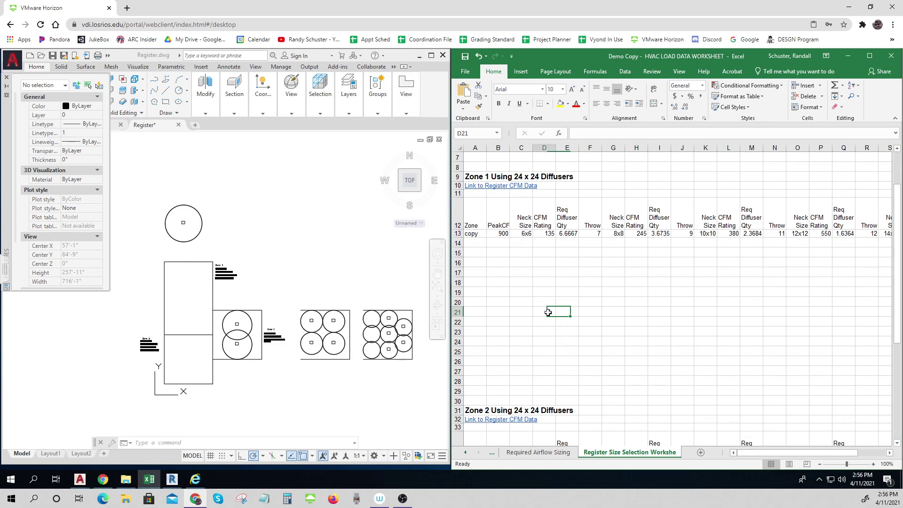
pyautogui.click(502, 234)
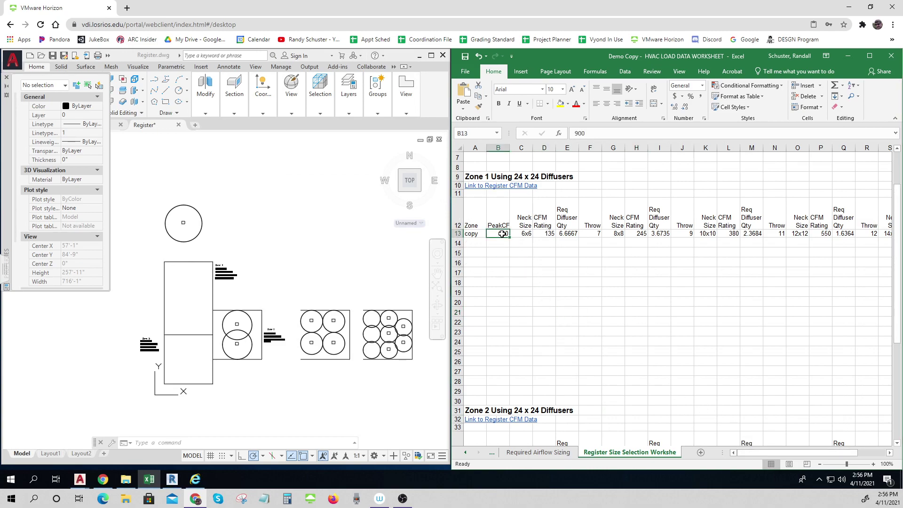
pyautogui.press('ctrl')
pyautogui.press('ctrl')
pyautogui.press('ctrl')
pyautogui.moveTo(506, 236); pyautogui.dragTo(572, 235)
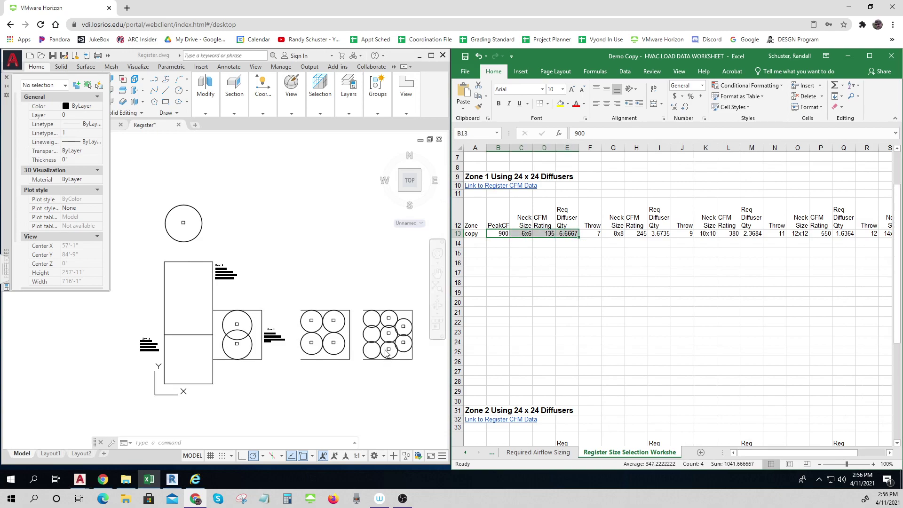
# Compare the three Zone 1 diffuser layouts in the drawing, singling out the one with the smallest throw circles.
pyautogui.click(388, 332)
pyautogui.click(340, 350)
pyautogui.click(220, 358)
pyautogui.click(304, 376)
pyautogui.press('Escape')
pyautogui.press('Escape')
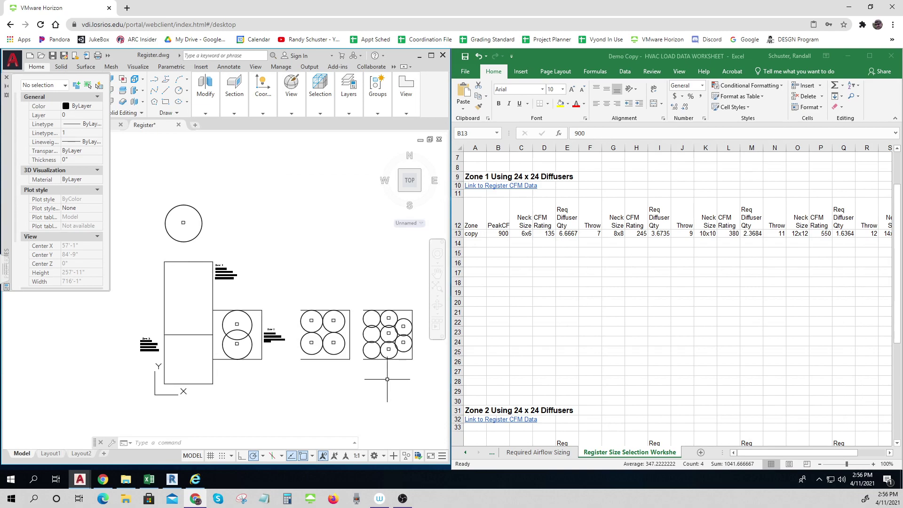
pyautogui.moveTo(407, 377); pyautogui.dragTo(347, 381, button='middle')
pyautogui.click(349, 381)
pyautogui.press('Escape')
pyautogui.press('Escape')
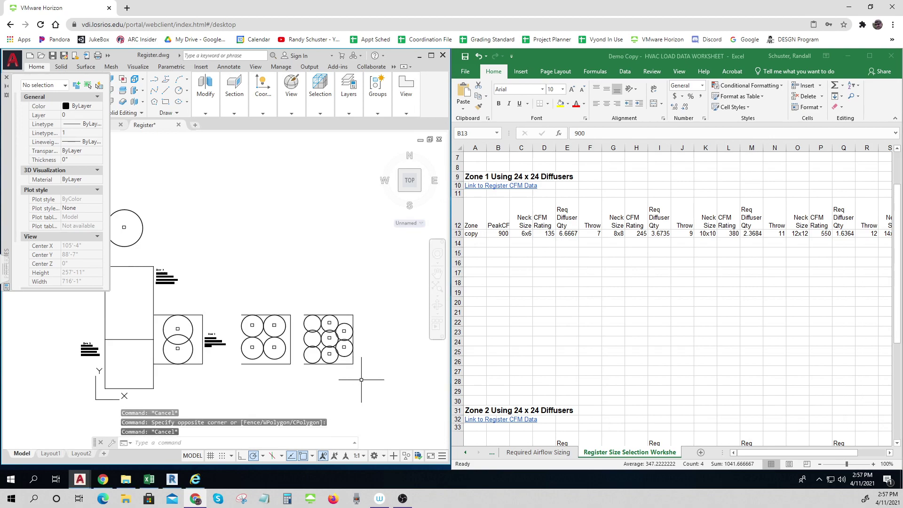
pyautogui.click(379, 382)
pyautogui.click(297, 303)
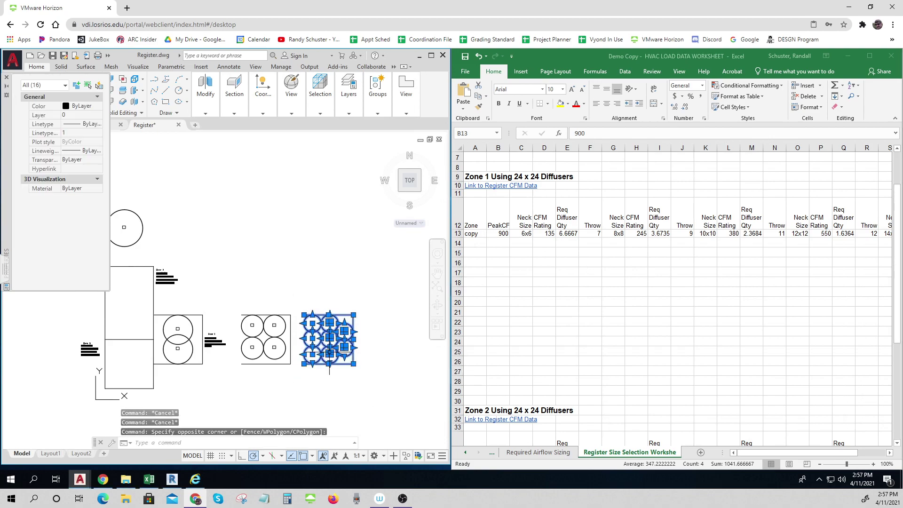
pyautogui.press('Escape')
pyautogui.press('Escape')
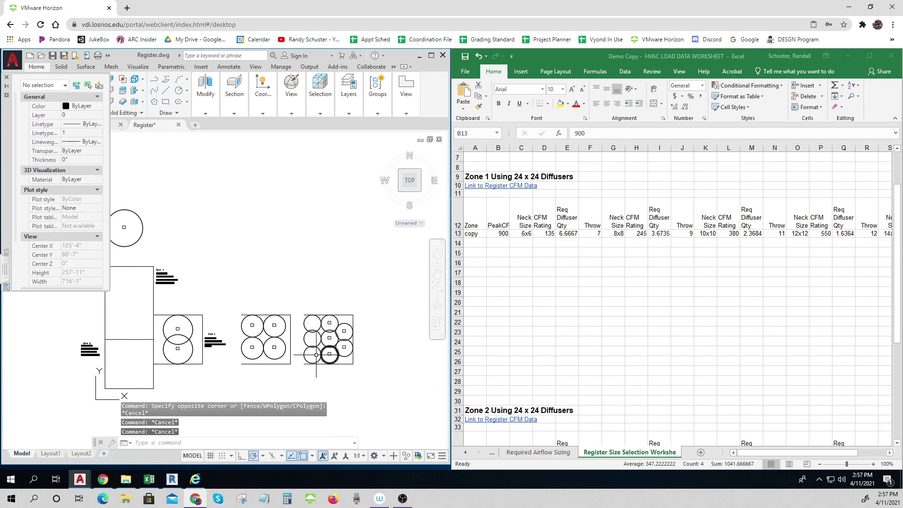
# Examine the 6x6 neck size and its CFM rating in the Zone 1 row of the worksheet.
pyautogui.press('ctrl')
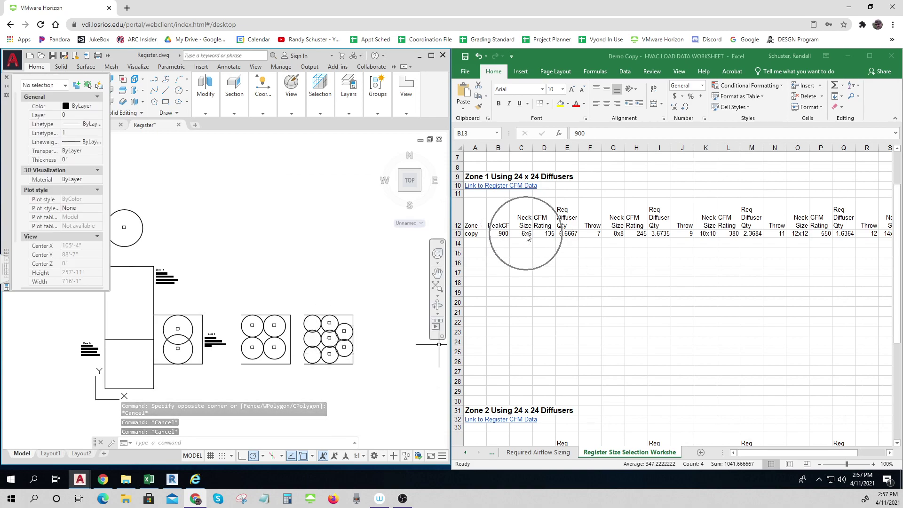
pyautogui.press('ctrl')
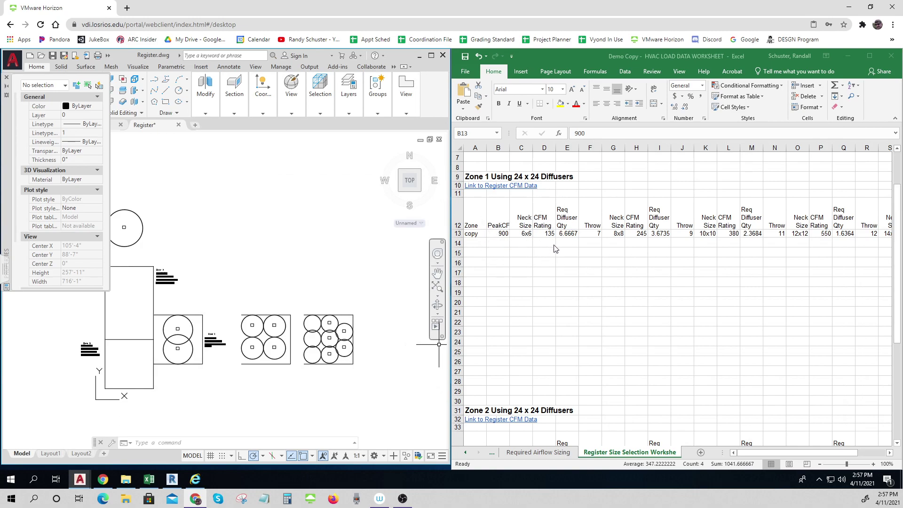
pyautogui.press('ctrl')
pyautogui.press('ctrl')
pyautogui.press('ctrl')
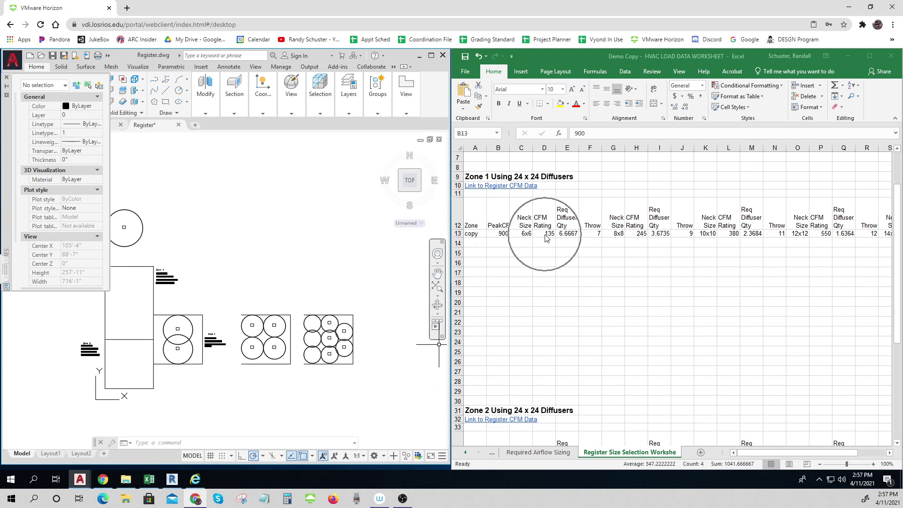
pyautogui.press('ctrl')
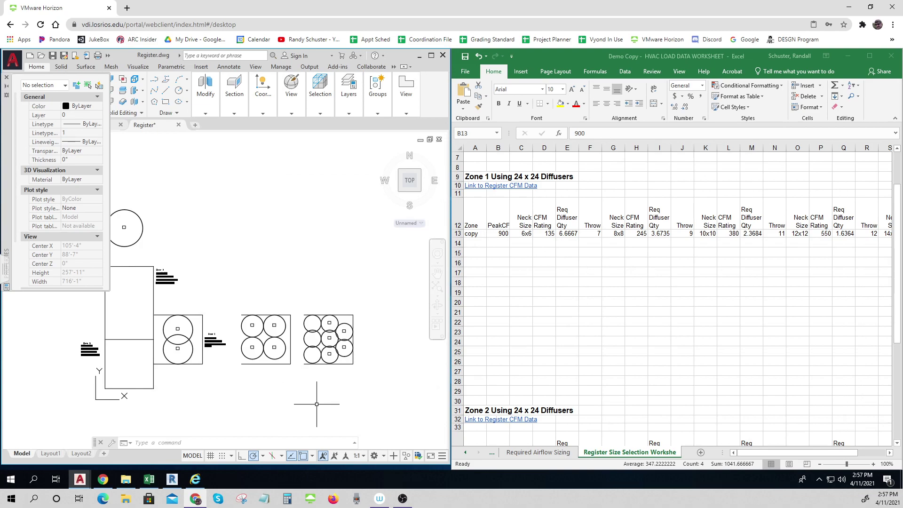
pyautogui.click(618, 454)
# Check the radius of the top middle throw circle in the layout with the smallest circles.
pyautogui.scroll(6, 369, 348)
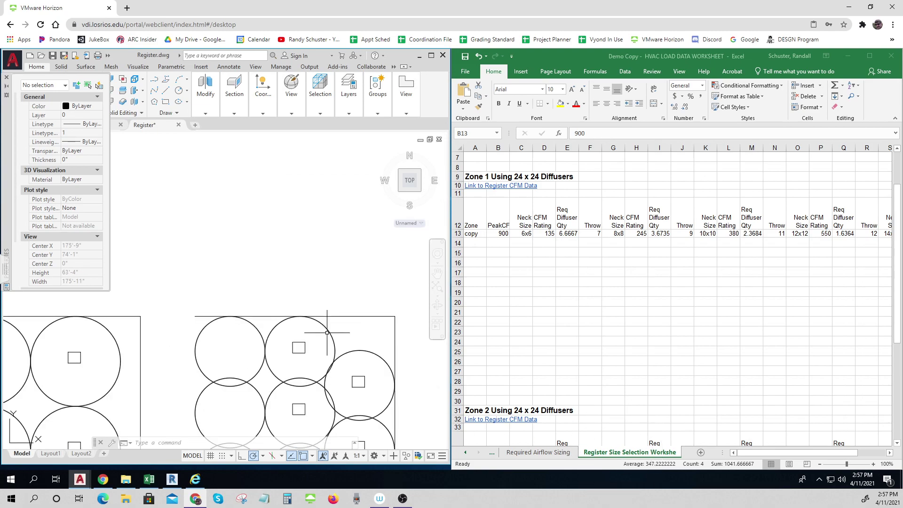
pyautogui.click(328, 331)
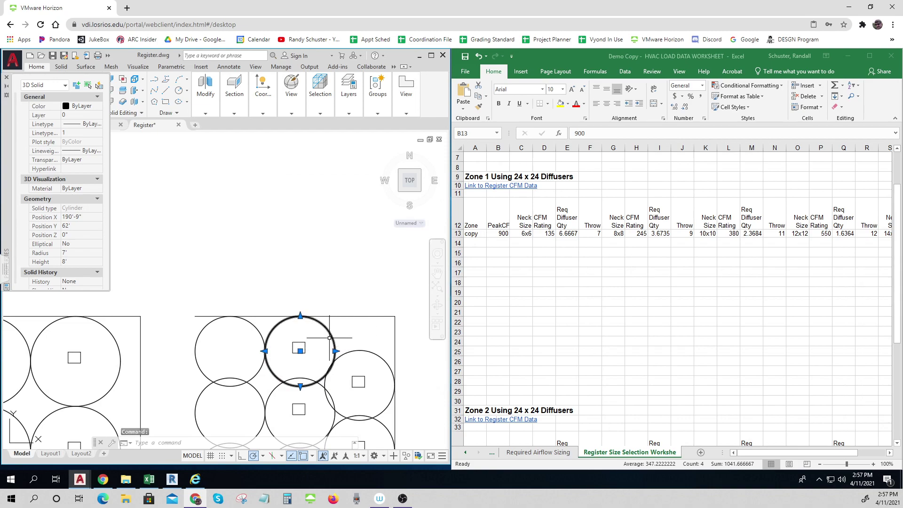
pyautogui.scroll(-2, 330, 335)
pyautogui.scroll(-2, 356, 310)
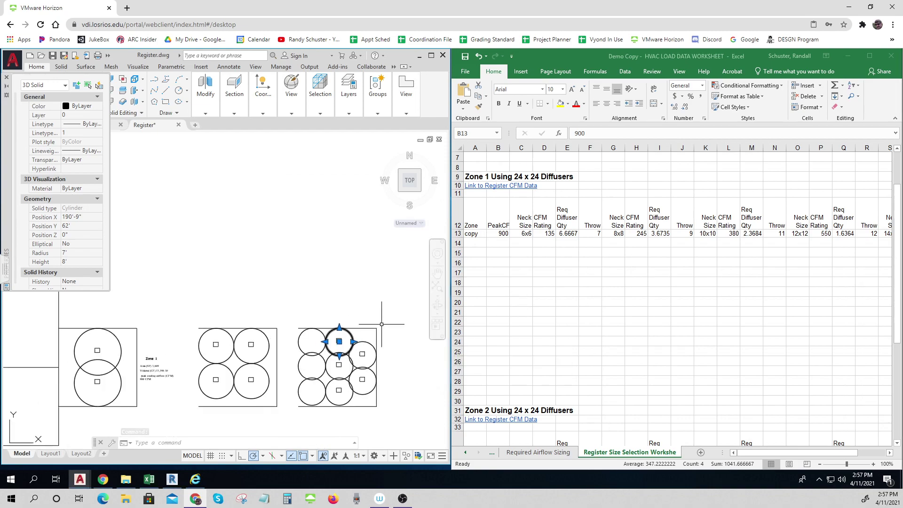
pyautogui.press('Escape')
pyautogui.press('Escape')
pyautogui.press('Escape')
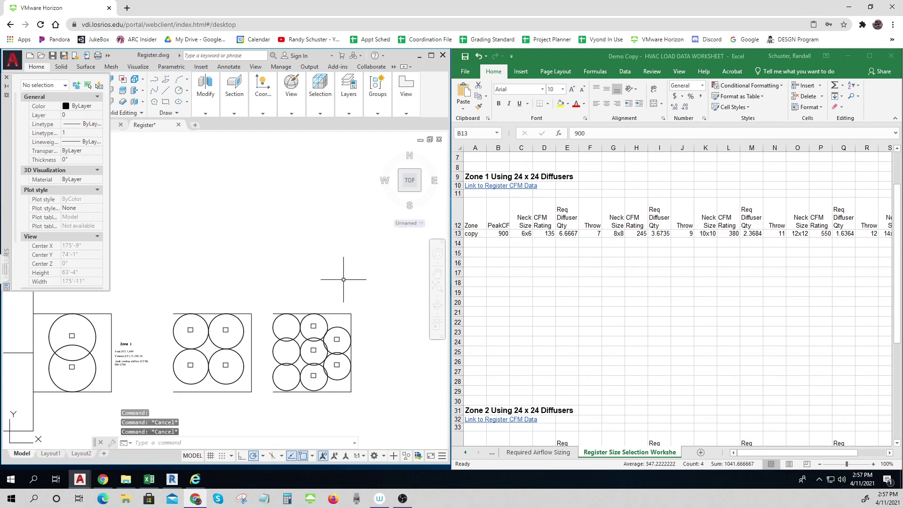
# Examine the peak CFM cell in the Zone 1 row of the worksheet.
pyautogui.click(502, 234)
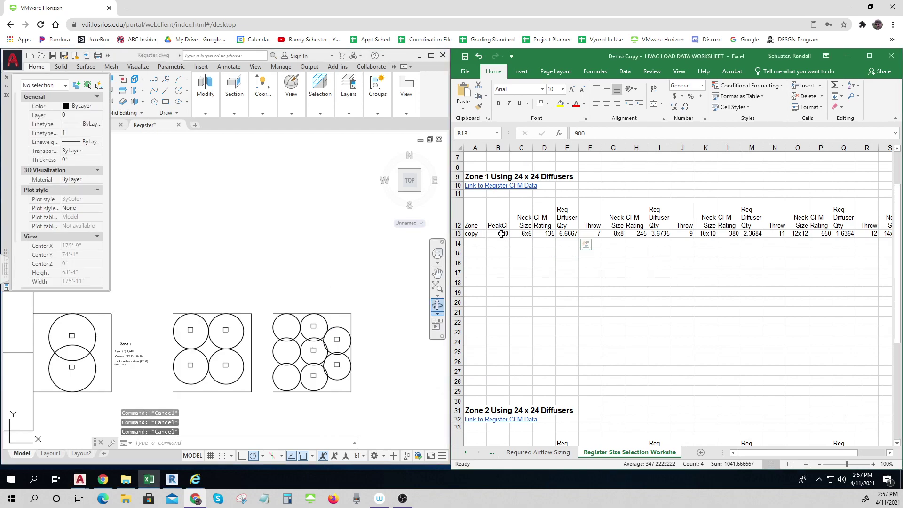
pyautogui.click(501, 233)
pyautogui.click(502, 233)
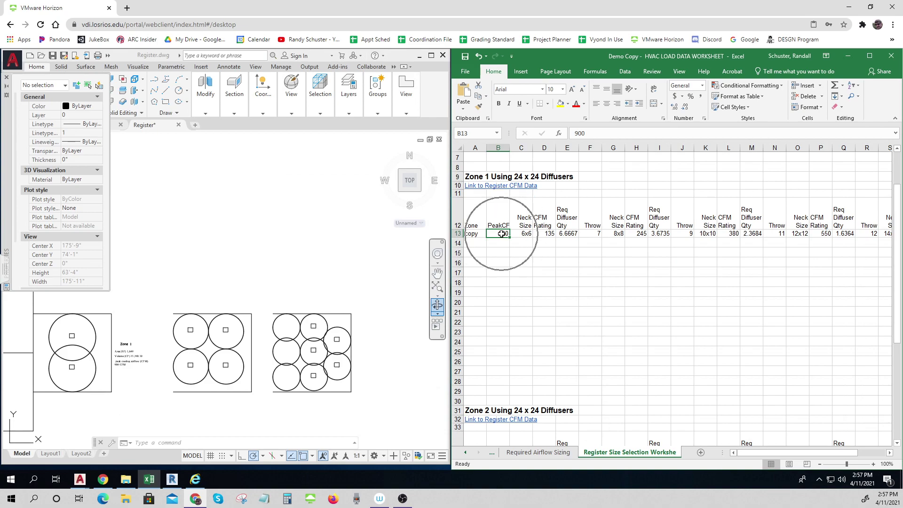
# Review the Zone 1 worksheet row from peak CFM through the 6x6 neck size, required diffuser quantity and throw.
pyautogui.click(501, 234)
pyautogui.click(513, 277)
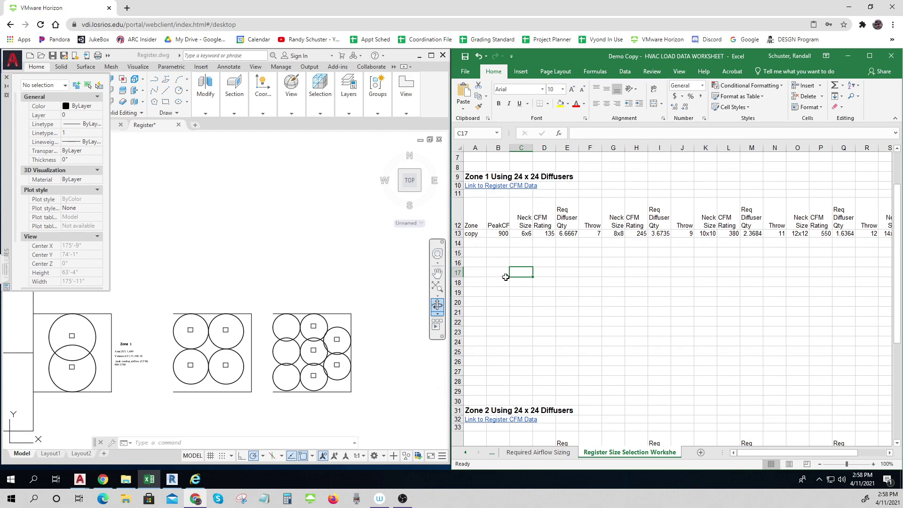
pyautogui.press('ctrl')
pyautogui.click(502, 234)
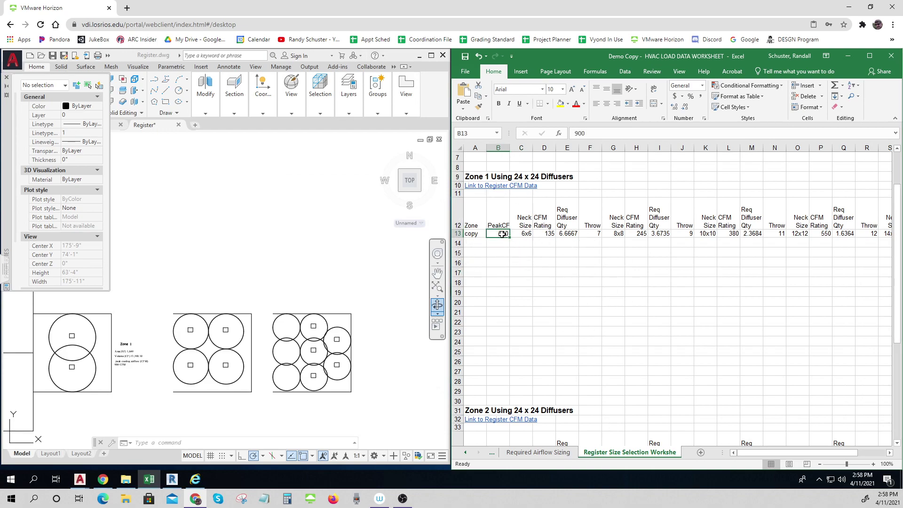
pyautogui.click(569, 234)
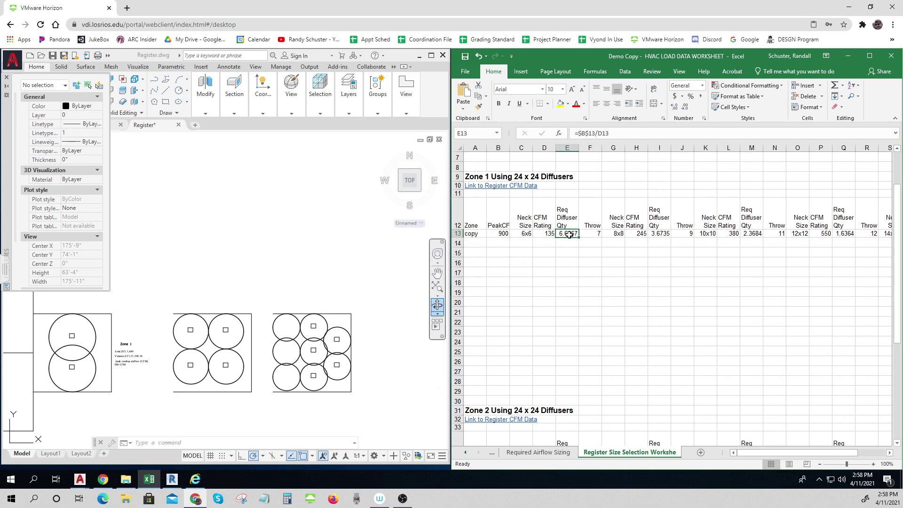
pyautogui.click(527, 234)
pyautogui.click(561, 235)
pyautogui.press('Right')
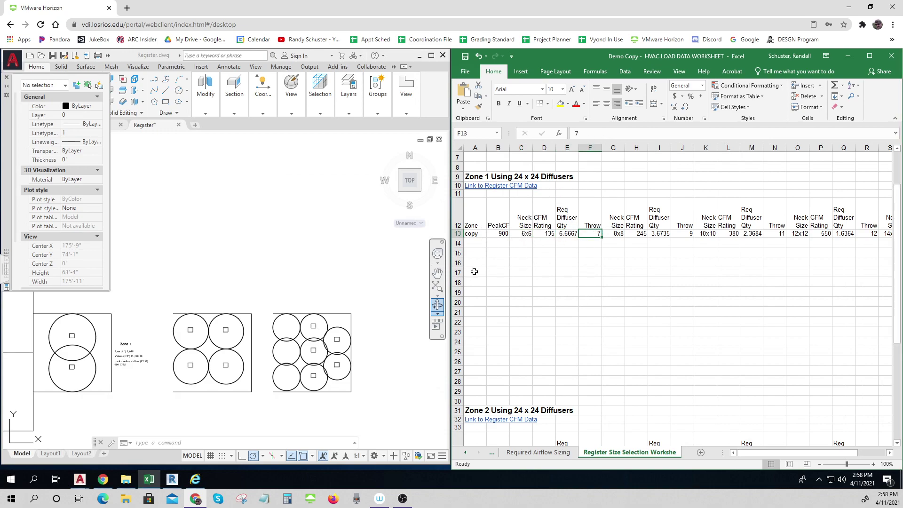
# Inspect the radius of the top middle throw circle in the smallest-circle layout, then clear the selection.
pyautogui.click(404, 291)
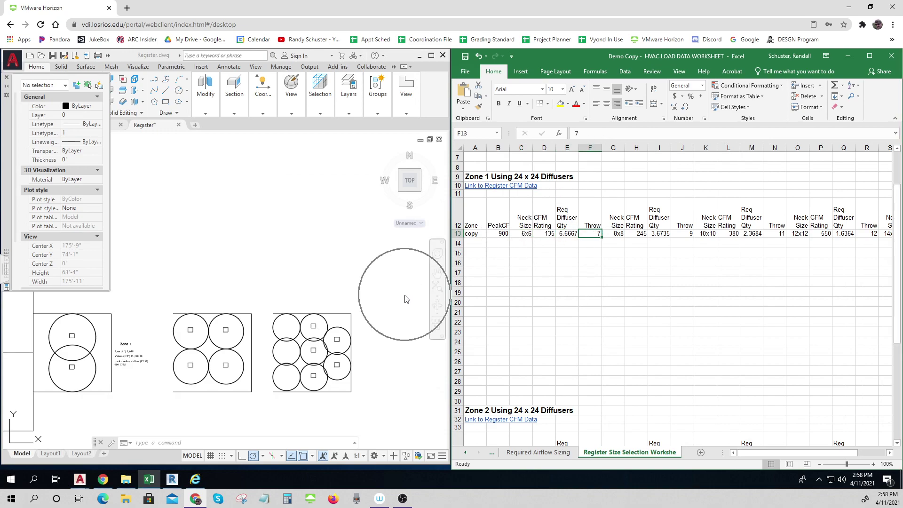
pyautogui.click(326, 322)
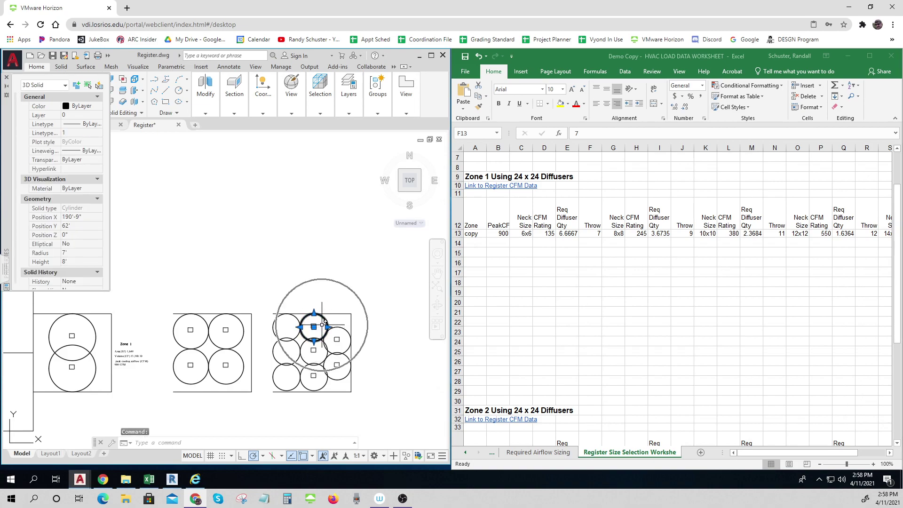
pyautogui.press('ctrl')
pyautogui.press('ctrl')
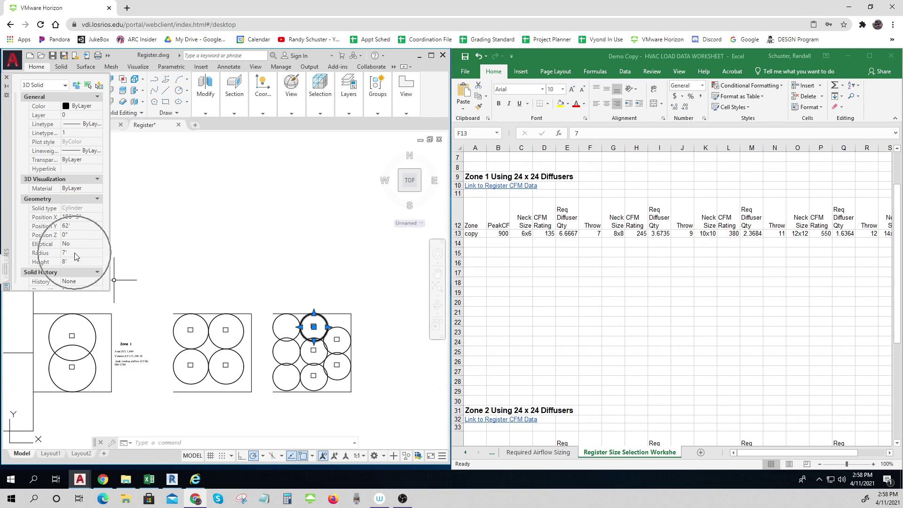
pyautogui.press('ctrl')
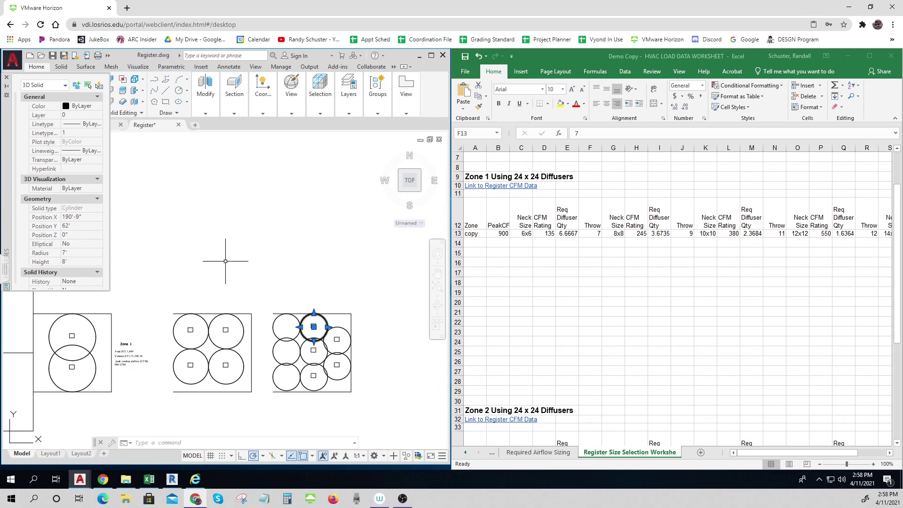
pyautogui.press('Escape')
pyautogui.press('Escape')
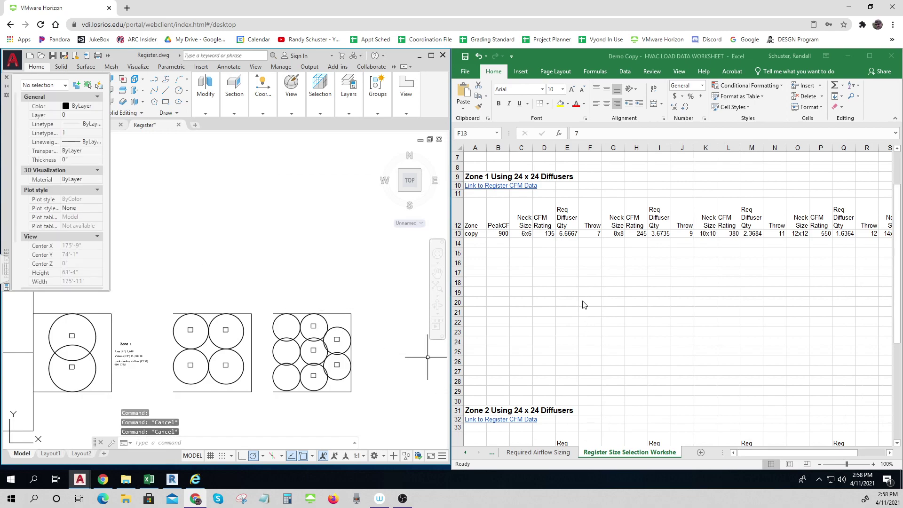
pyautogui.press('ctrl')
pyautogui.press('ctrl')
pyautogui.press('ctrl')
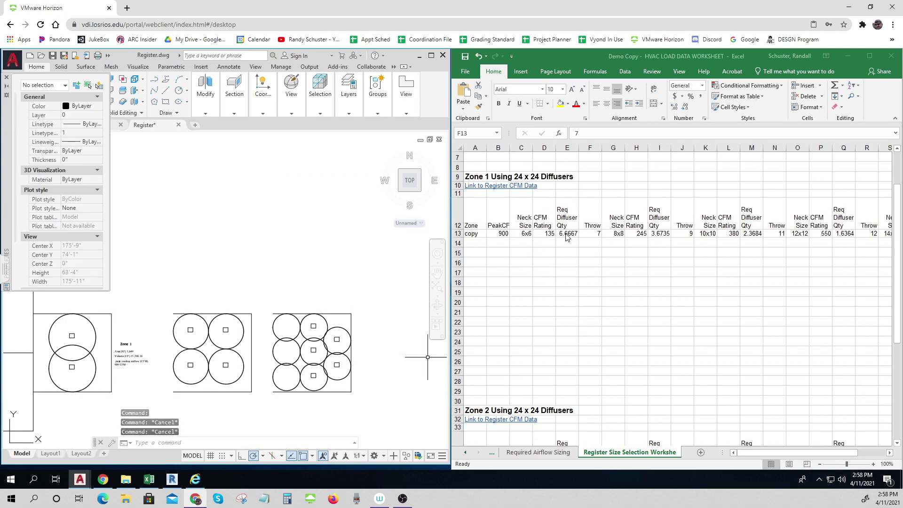